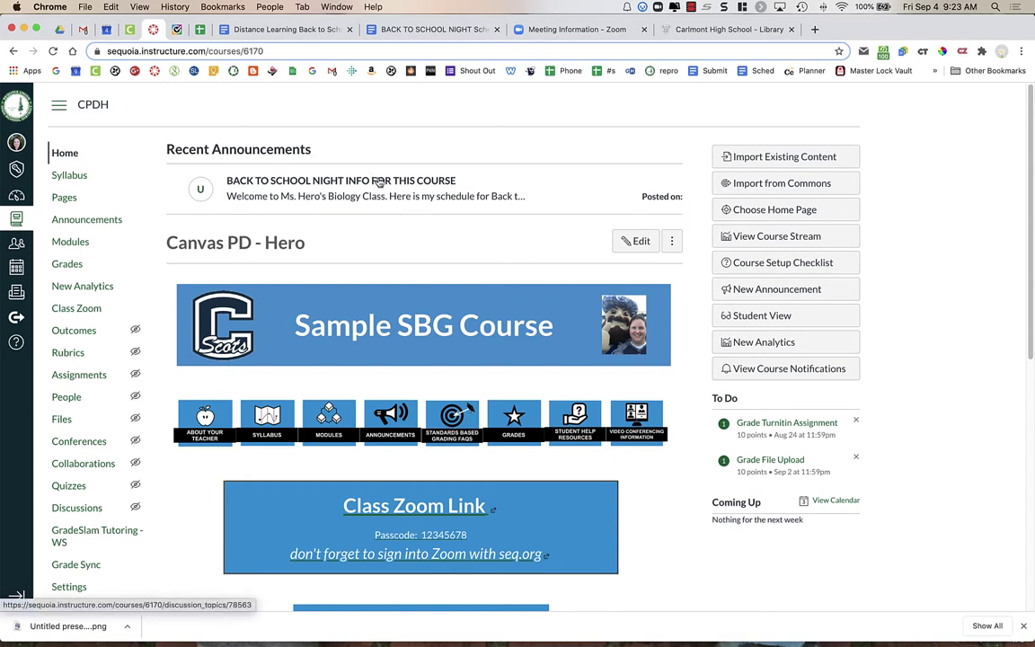
# Open the BACK TO SCHOOL NIGHT INFO FOR THIS COURSE announcement and view its period schedule table.
pyautogui.click(379, 181)
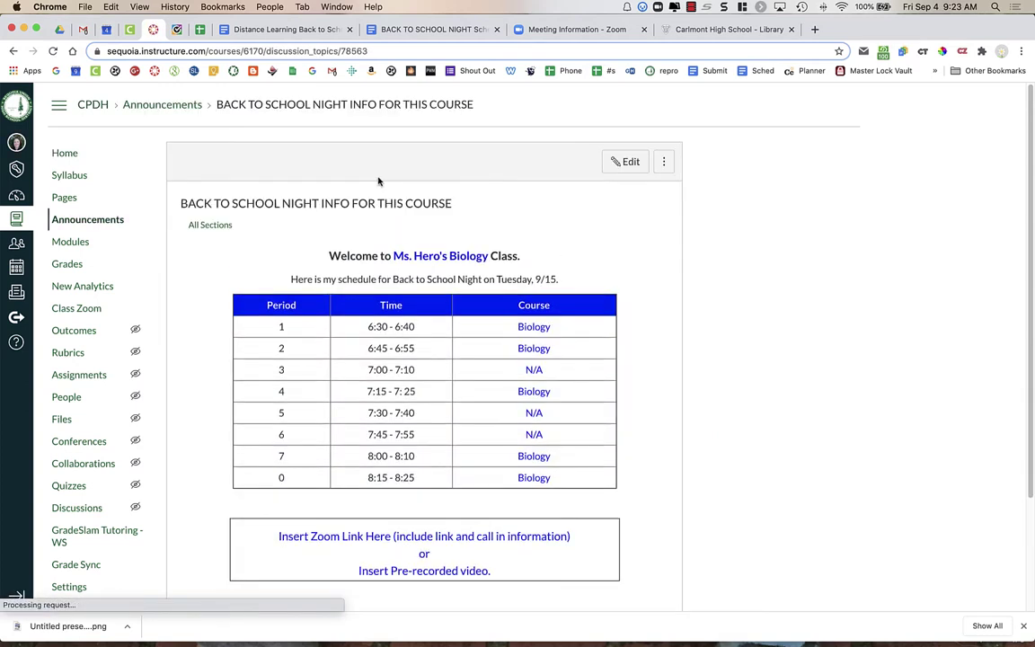
pyautogui.scroll(-2, 541, 296)
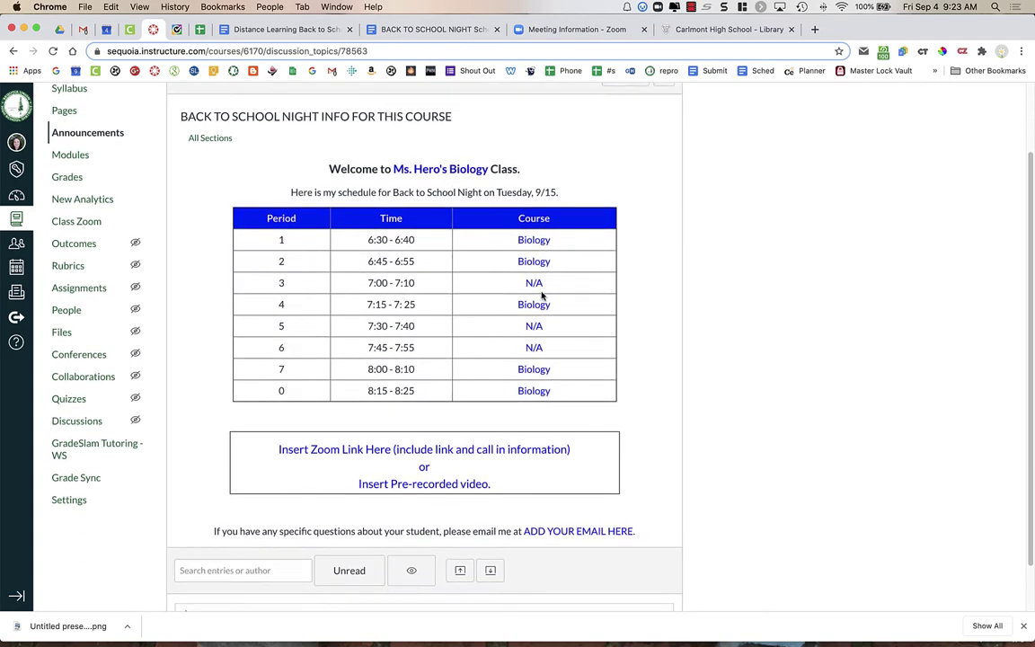
pyautogui.scroll(1, 542, 296)
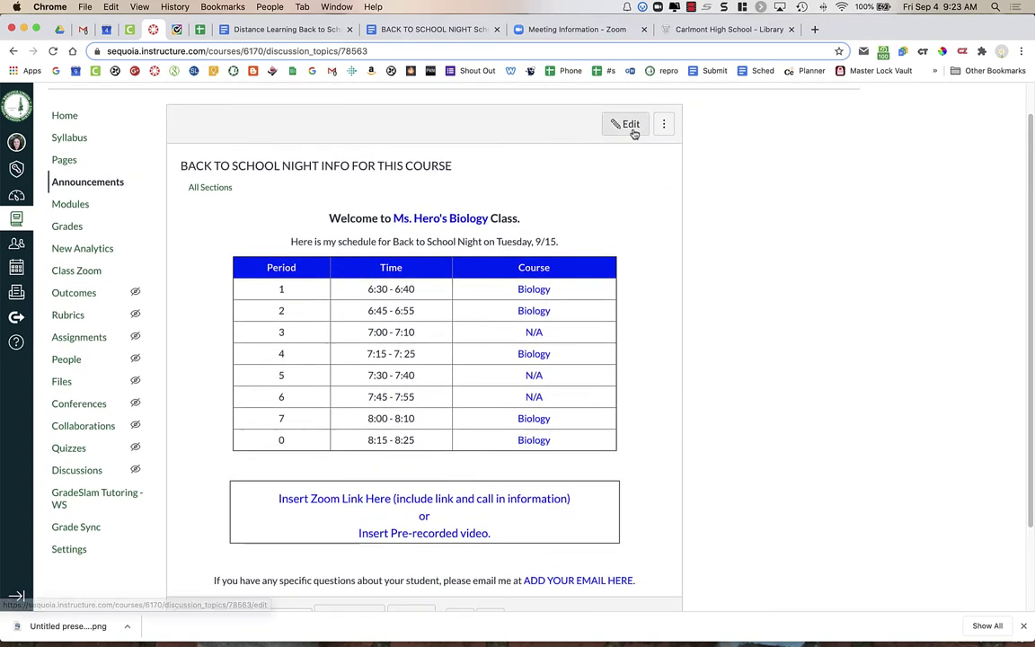
# Put the announcement into edit mode and move through the welcome heading and Biology schedule cells.
pyautogui.click(631, 127)
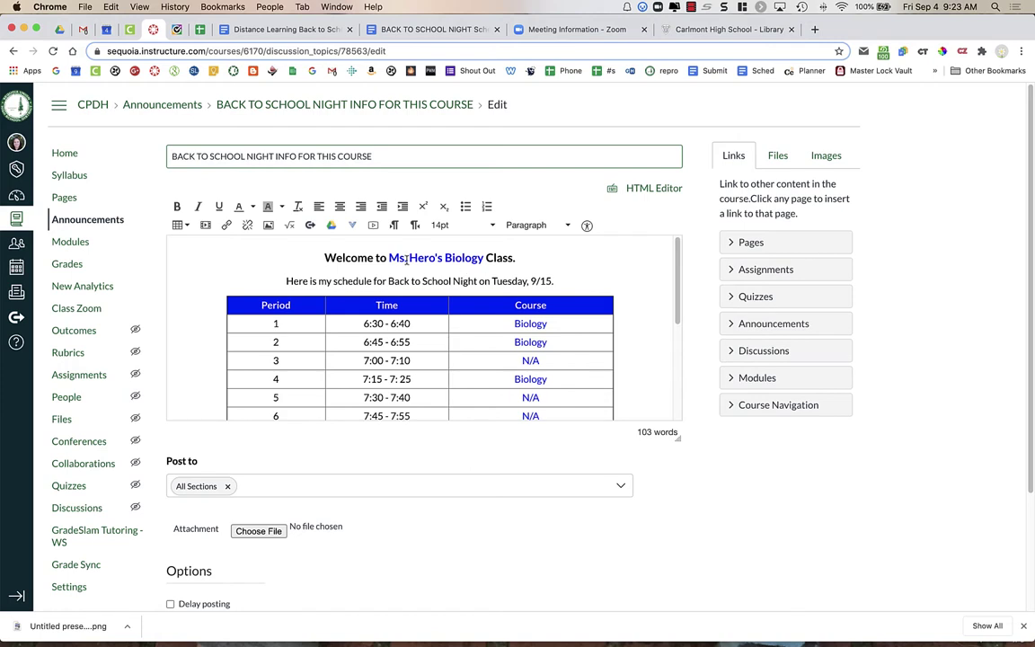
pyautogui.moveTo(389, 258); pyautogui.dragTo(484, 259)
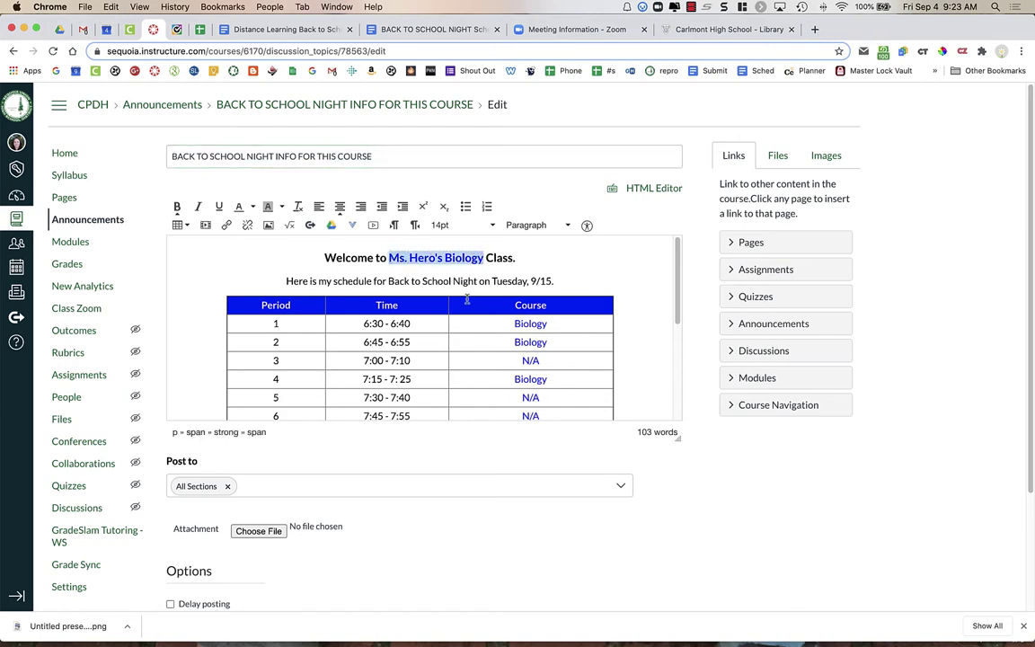
pyautogui.scroll(-2, 466, 299)
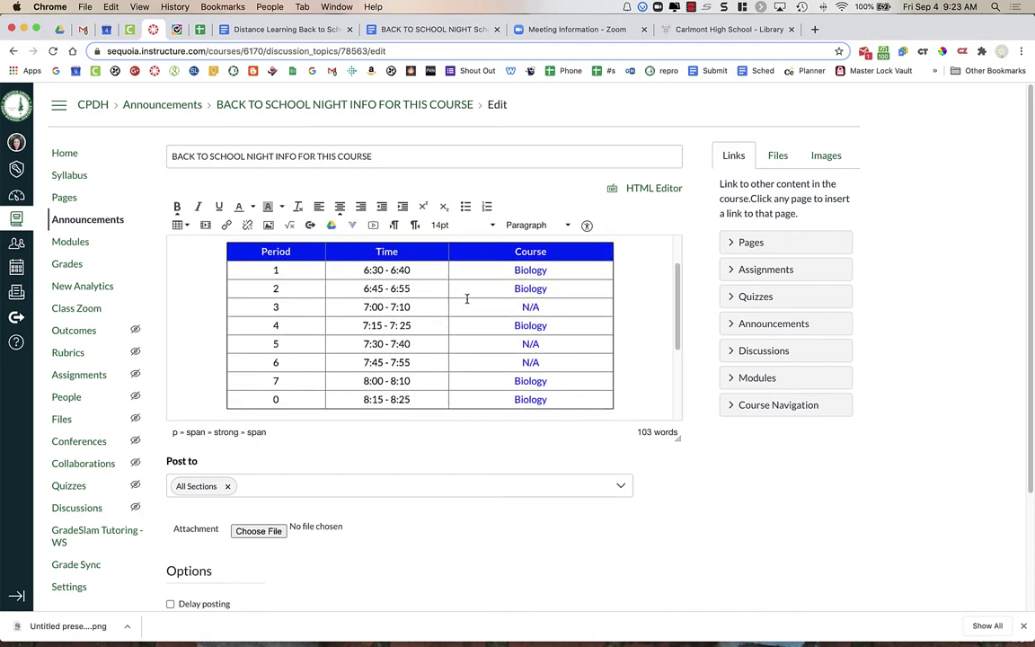
pyautogui.click(506, 270)
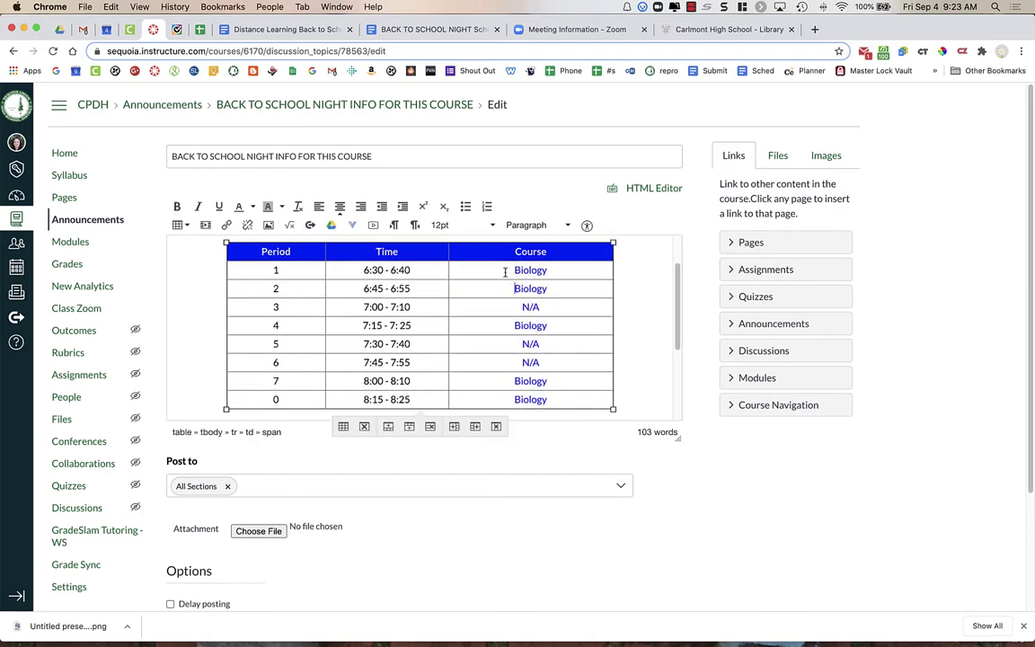
pyautogui.press('Down')
pyautogui.scroll(-5, 555, 347)
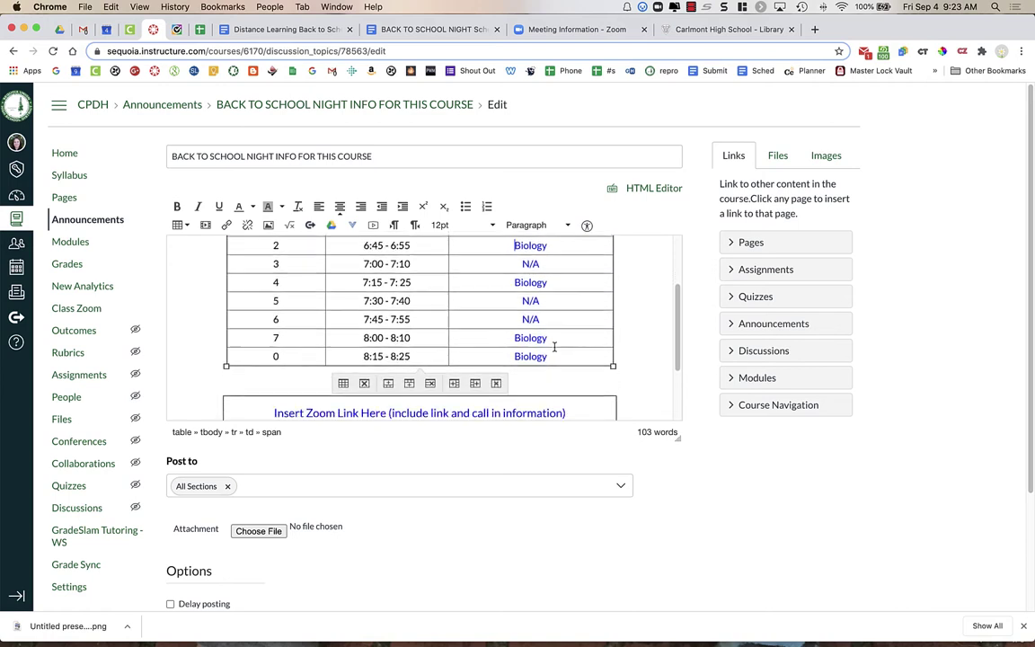
# Replace the ADD YOUR EMAIL HERE placeholder with the teacher's email address.
pyautogui.click(555, 342)
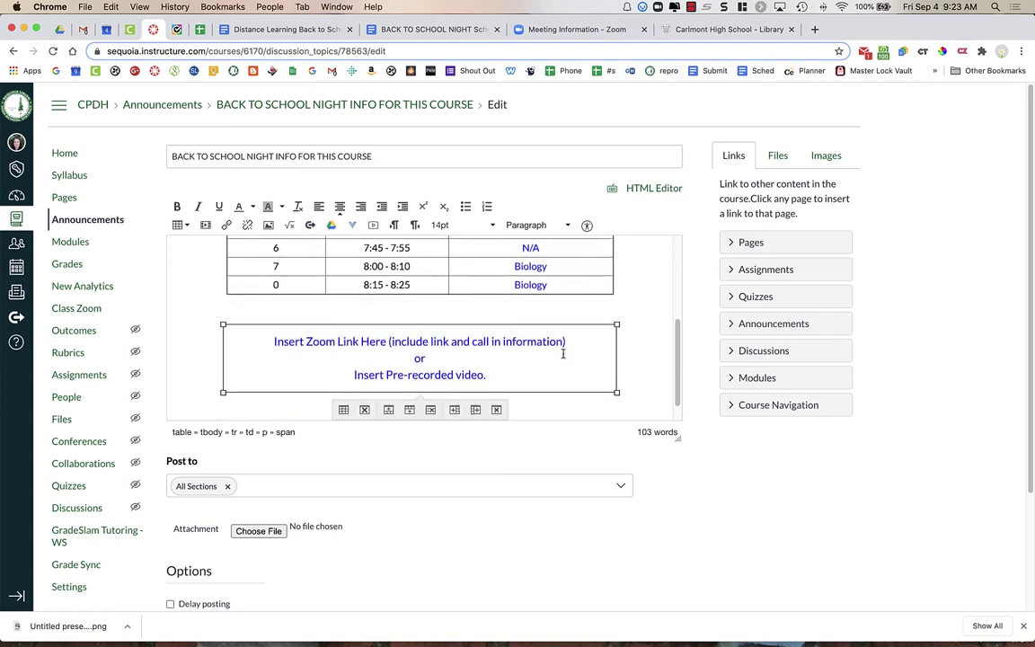
pyautogui.scroll(-1, 562, 346)
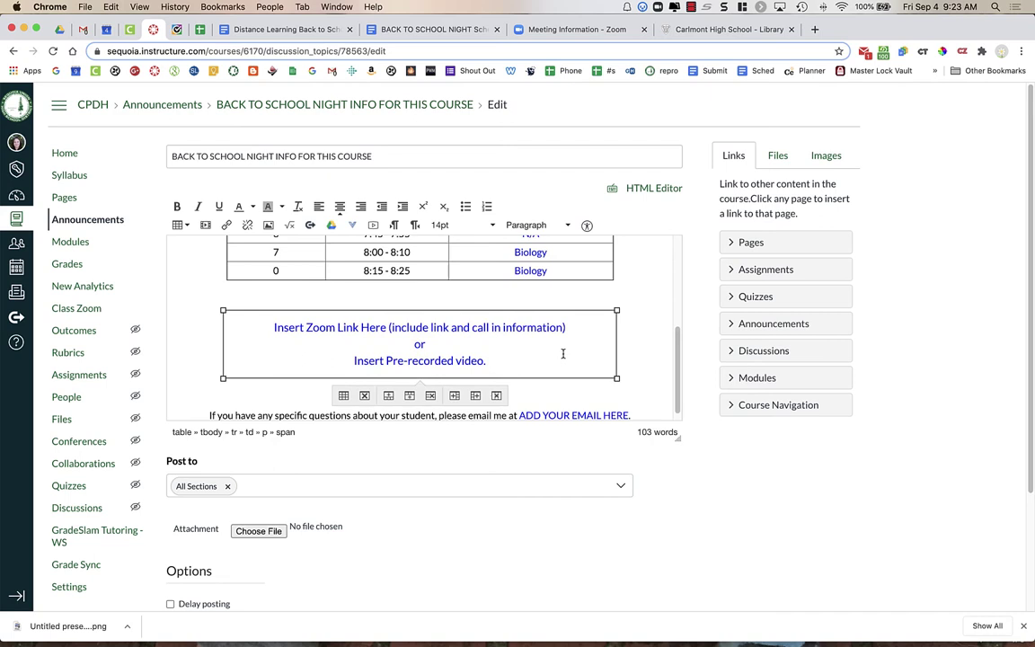
pyautogui.scroll(-1, 563, 353)
pyautogui.click(521, 408)
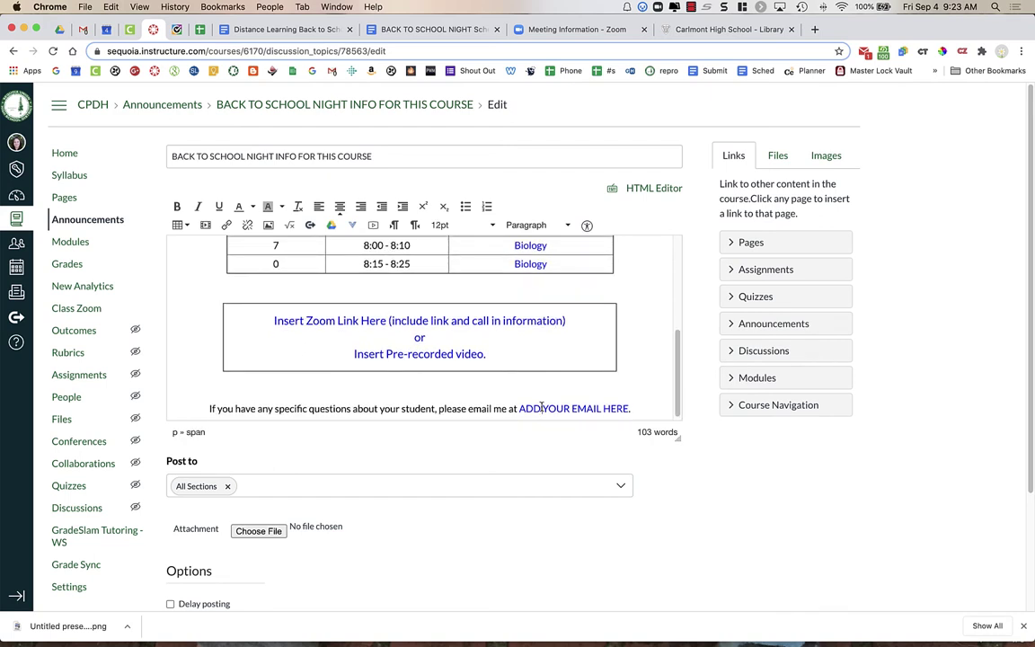
pyautogui.moveTo(521, 408); pyautogui.dragTo(628, 406)
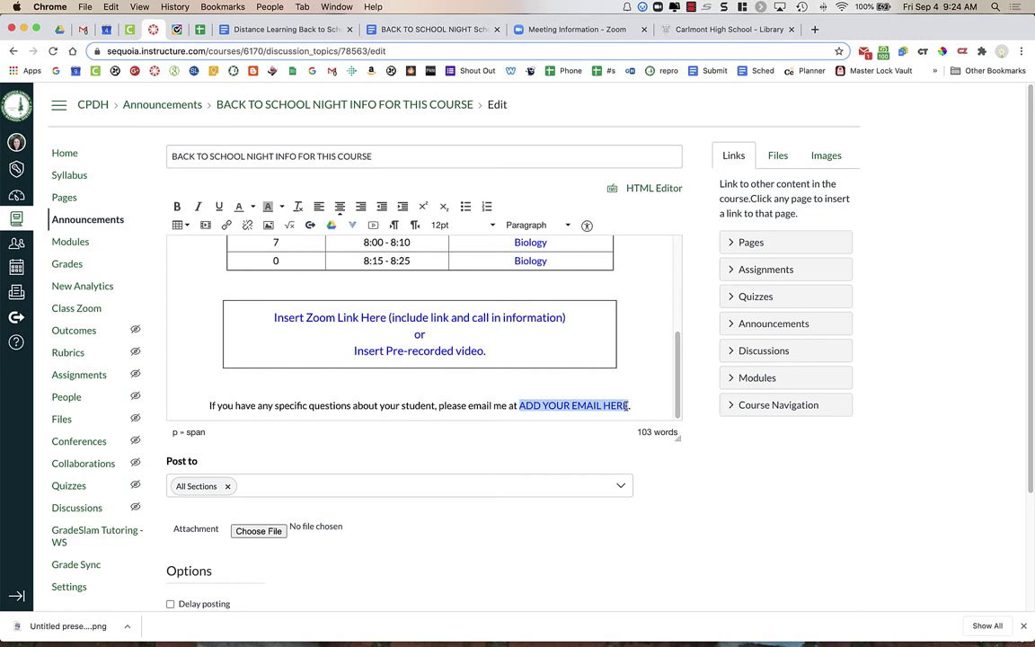
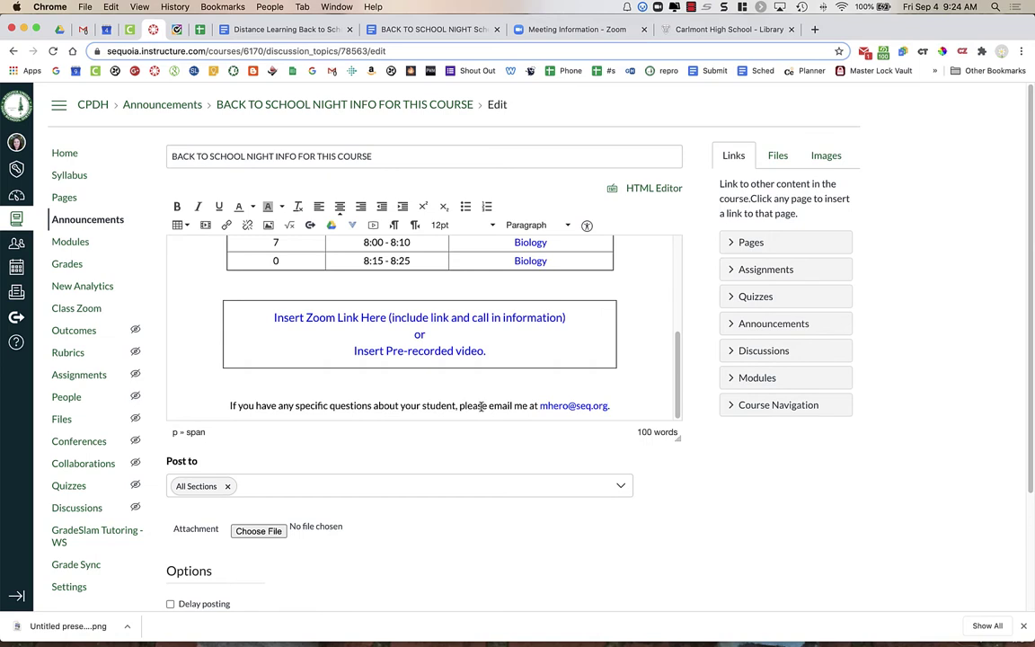
# Delete the Zoom link placeholder text, leaving the box empty.
pyautogui.moveTo(486, 405); pyautogui.dragTo(602, 406)
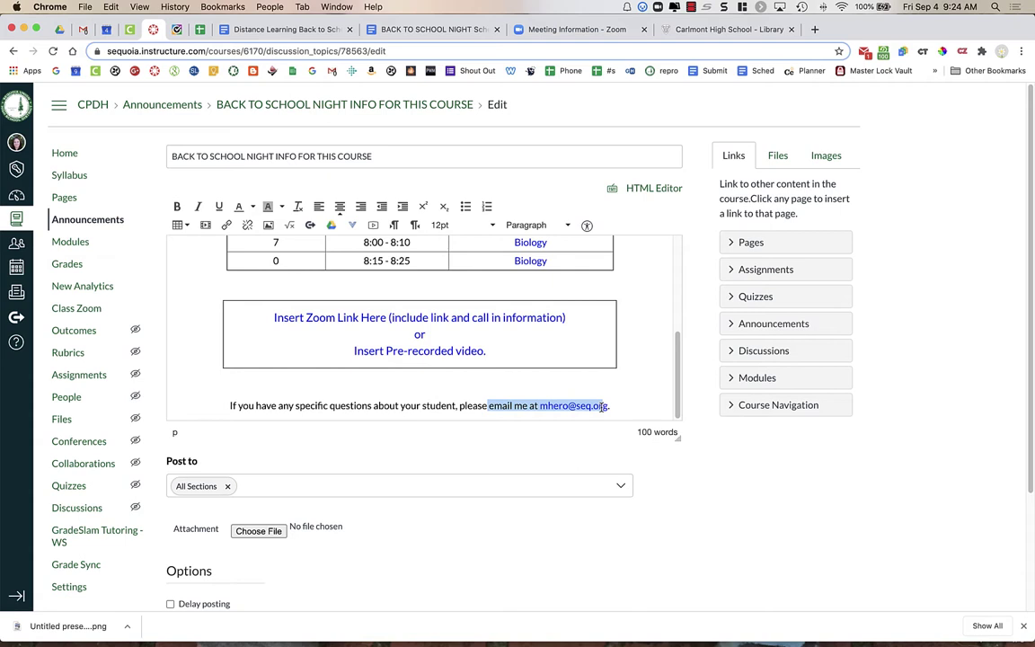
pyautogui.click(573, 395)
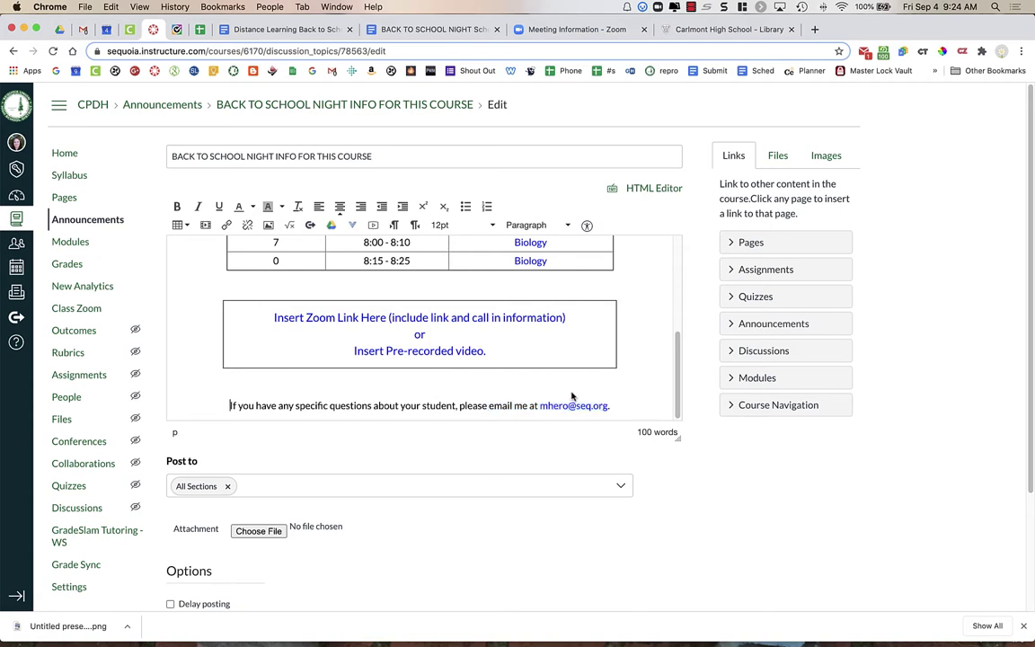
pyautogui.scroll(1, 571, 395)
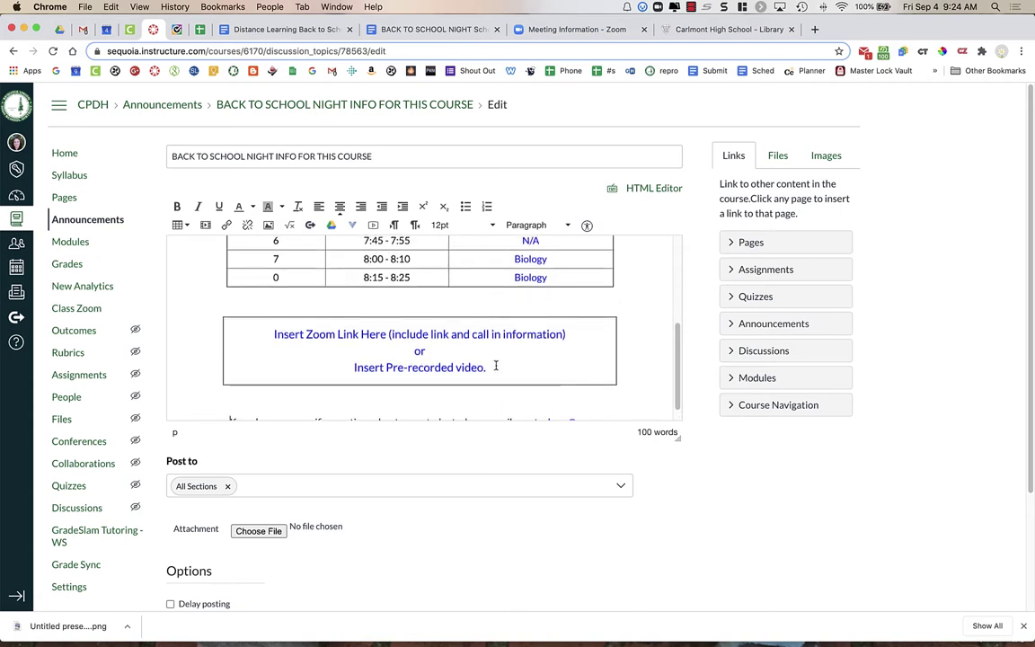
pyautogui.moveTo(492, 366); pyautogui.dragTo(284, 339)
pyautogui.press('BackSpace')
pyautogui.press('BackSpace')
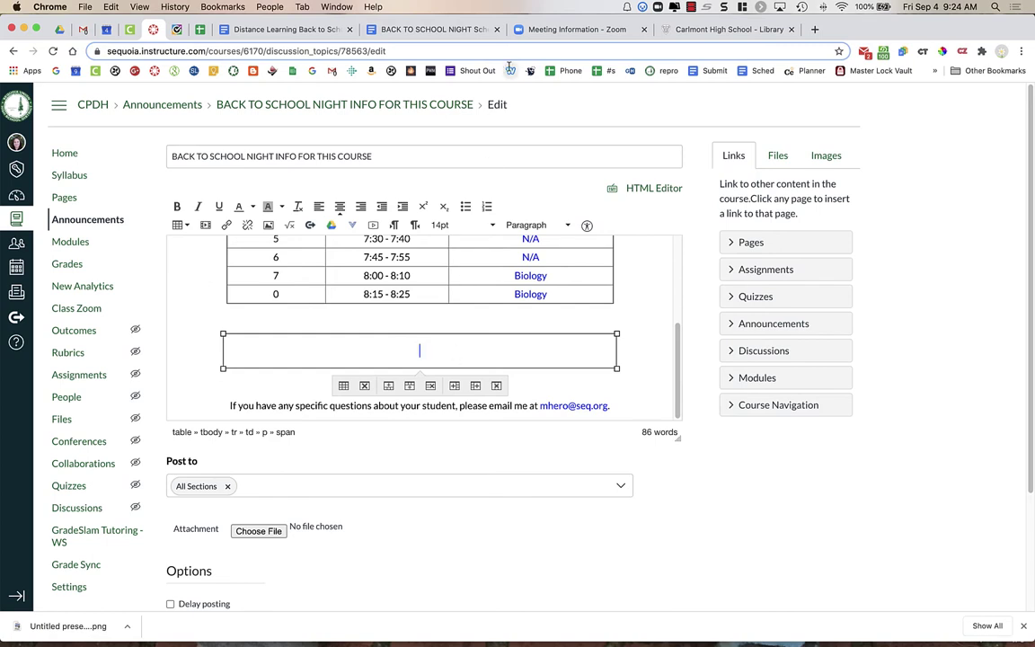
# Copy the full BTSN meeting invitation from the Zoom meeting information page.
pyautogui.click(570, 31)
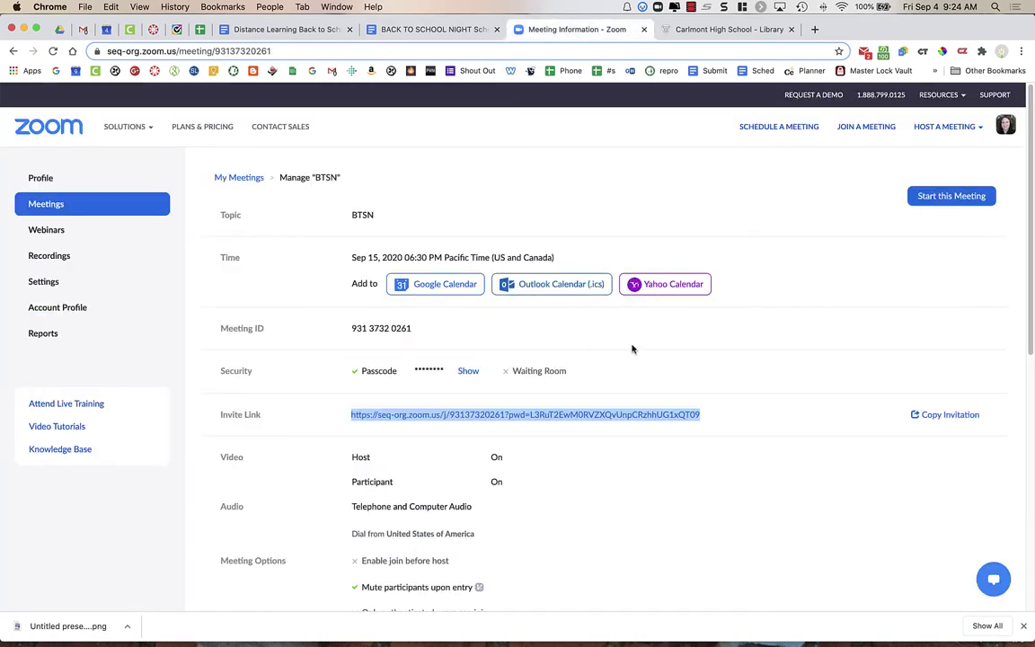
pyautogui.click(567, 312)
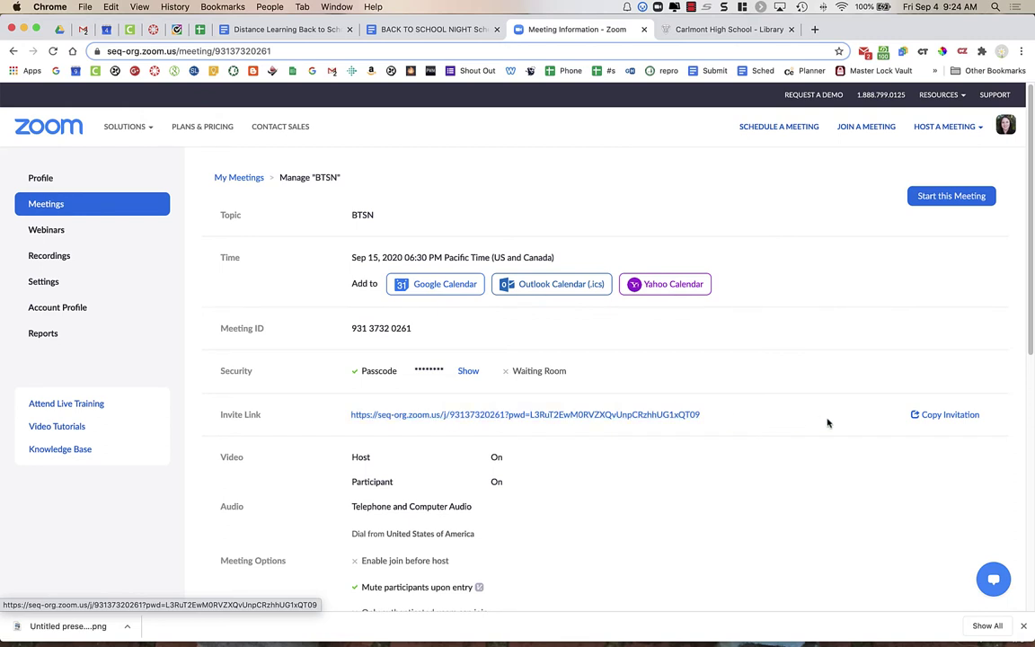
pyautogui.click(949, 415)
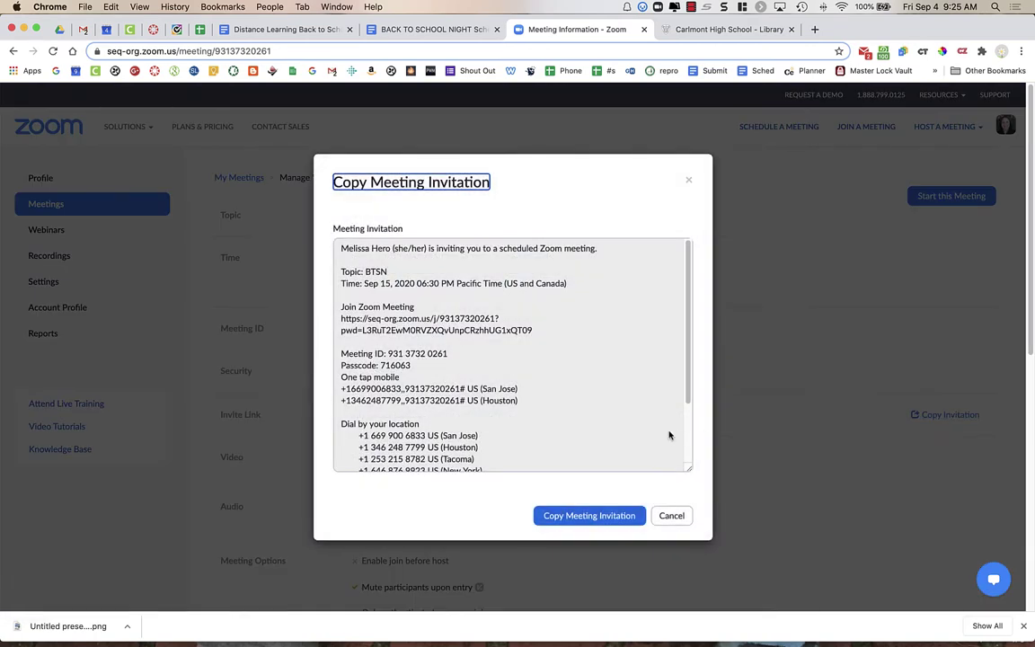
pyautogui.click(605, 517)
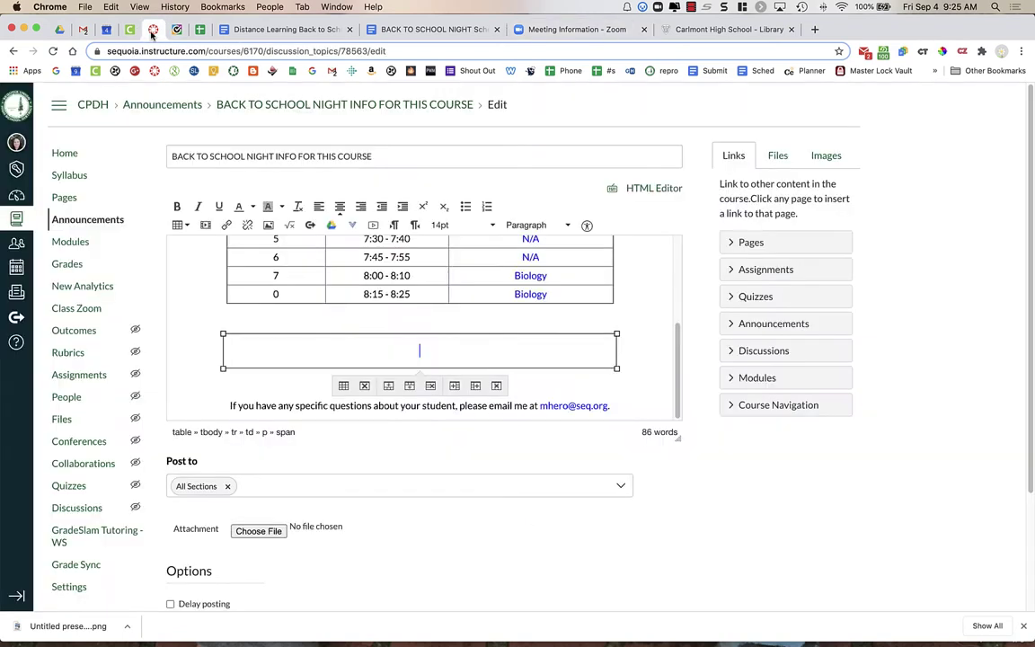
# Paste the BTSN Zoom invitation into the empty box and delete its trailing empty lines.
pyautogui.click(427, 29)
pyautogui.press('super+v')
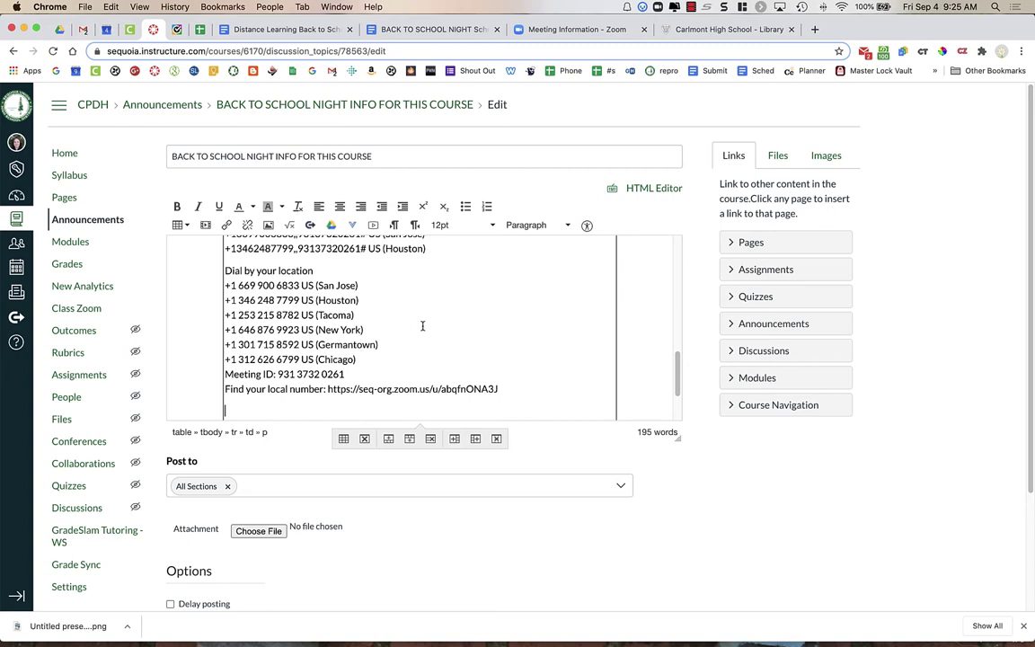
pyautogui.scroll(-2, 423, 325)
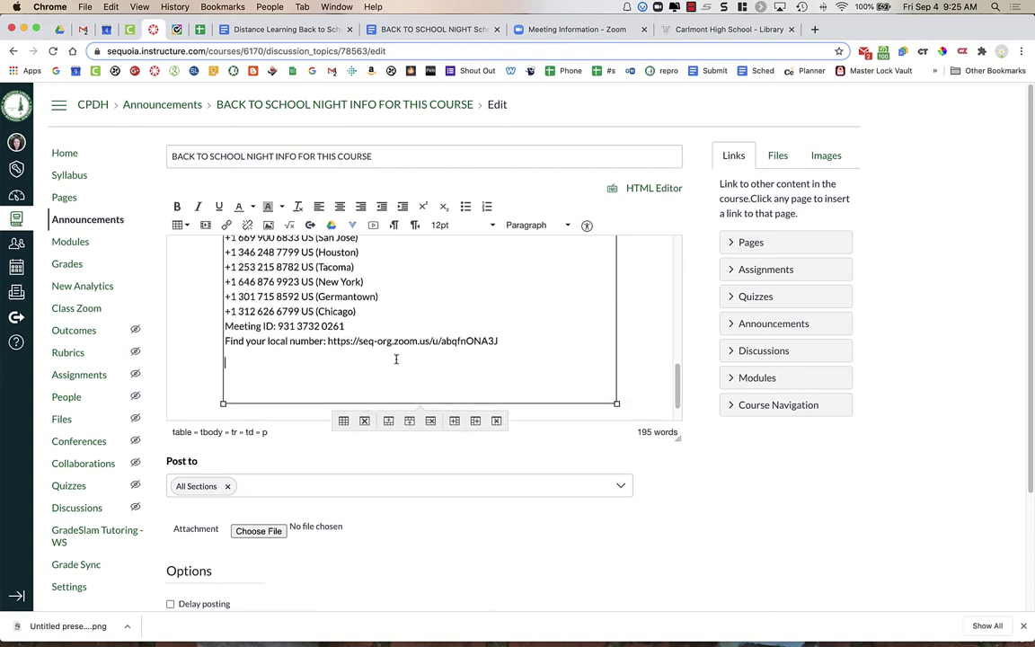
pyautogui.click(366, 398)
pyautogui.press('BackSpace')
pyautogui.press('BackSpace')
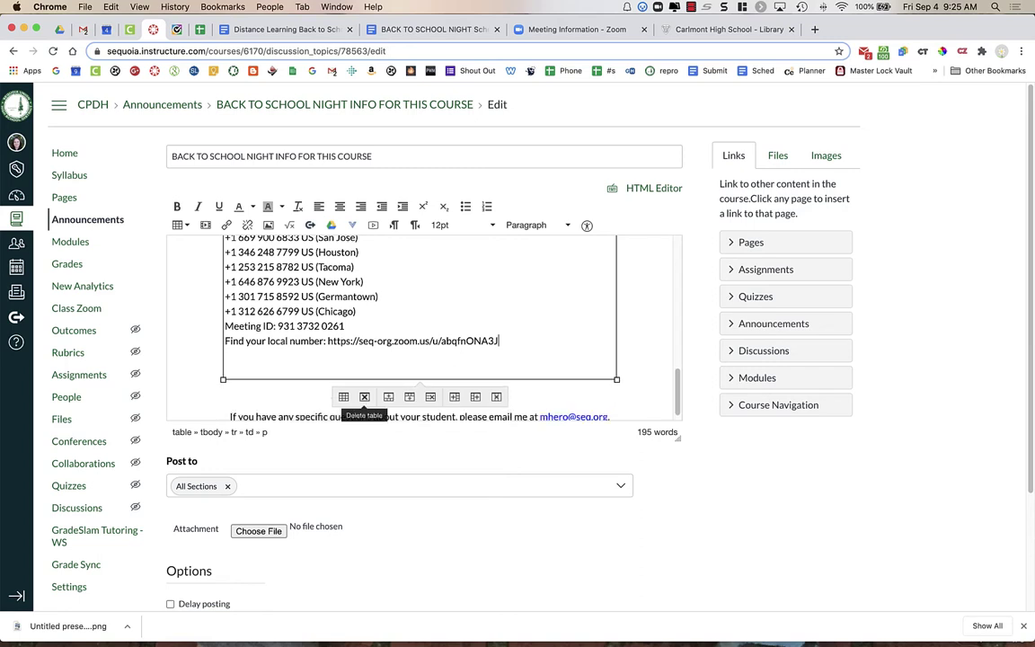
pyautogui.click(418, 393)
pyautogui.click(359, 358)
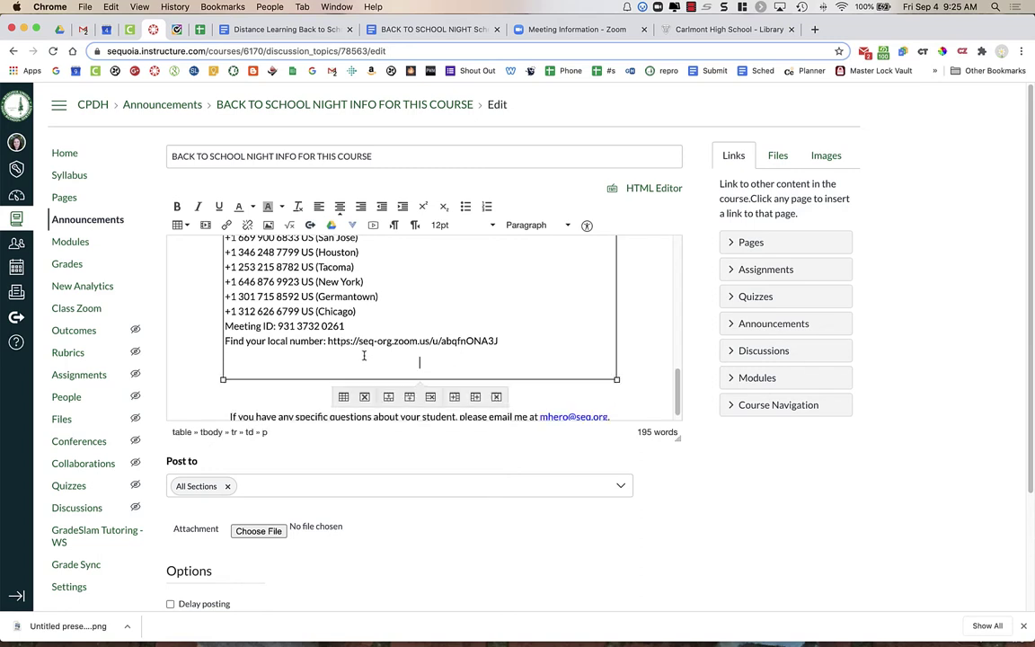
pyautogui.press('BackSpace')
# Select the full Zoom meeting URL text within the pasted invitation.
pyautogui.scroll(5, 381, 291)
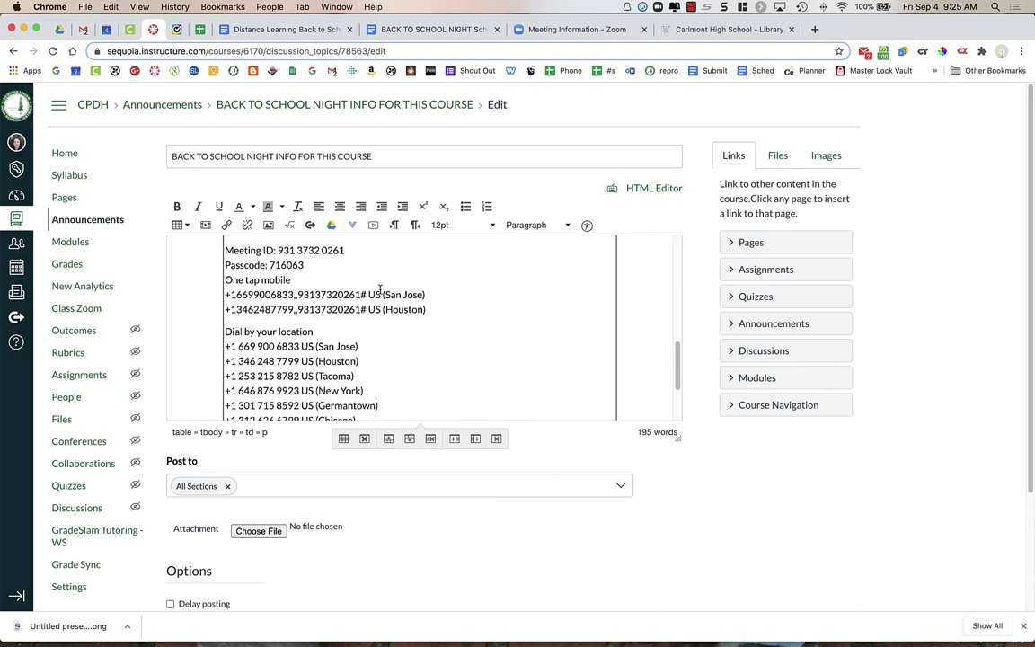
pyautogui.scroll(3, 381, 290)
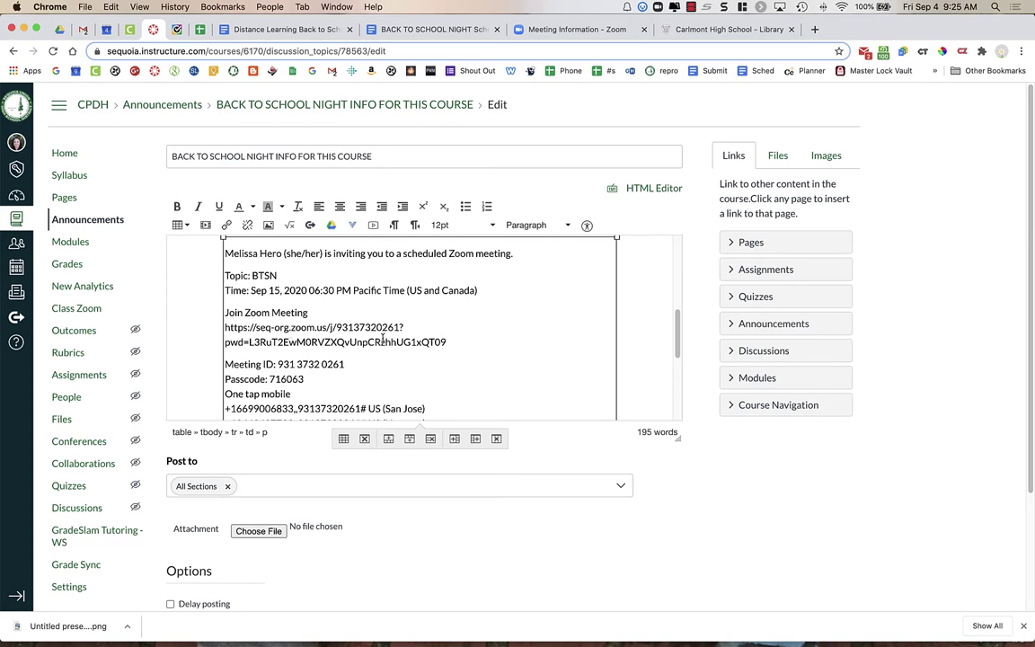
pyautogui.moveTo(446, 342); pyautogui.dragTo(224, 327)
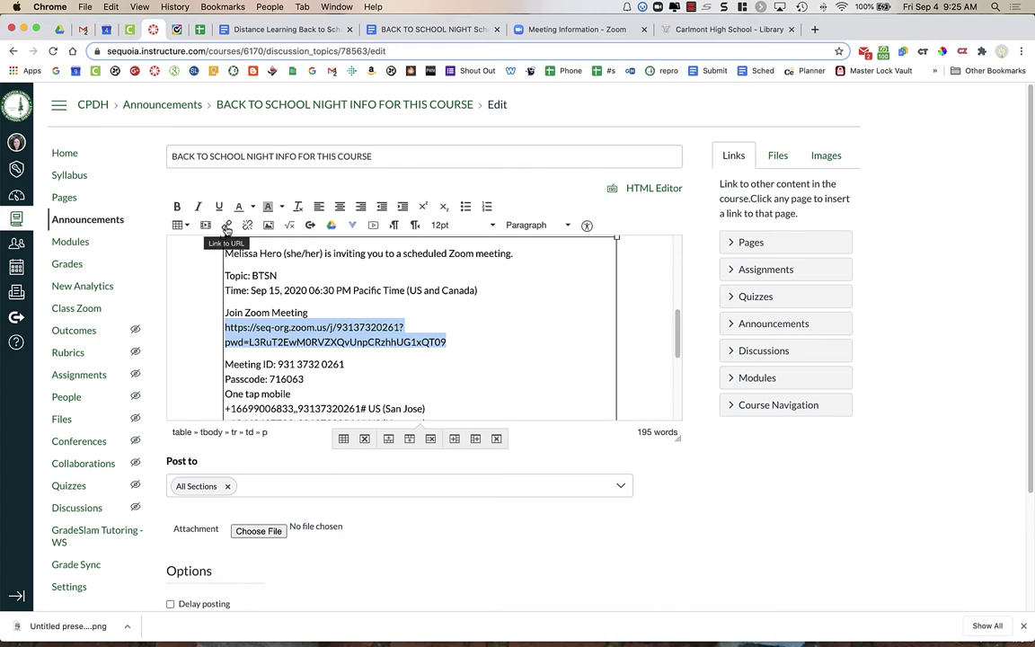
# Link the selected Zoom join URL text to the pasted meeting URL address.
pyautogui.click(226, 226)
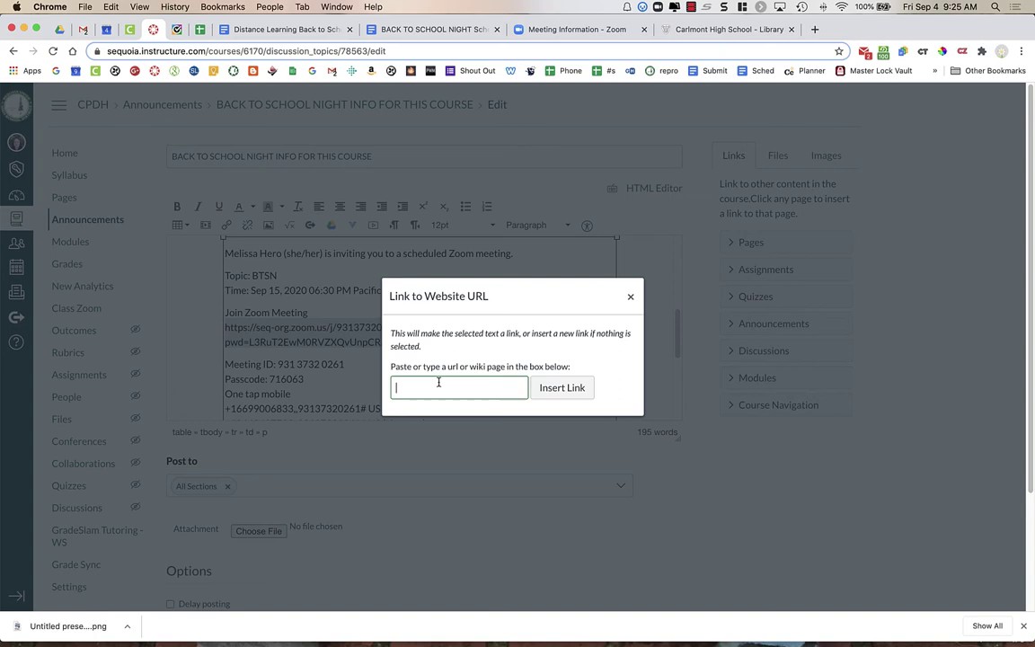
pyautogui.press('super+v')
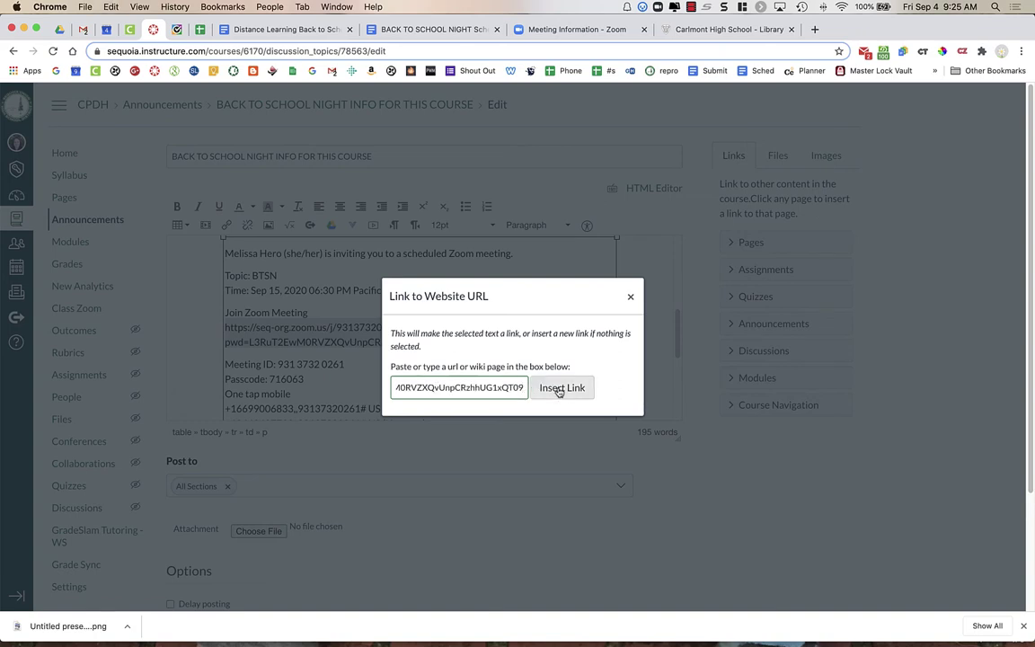
pyautogui.click(558, 389)
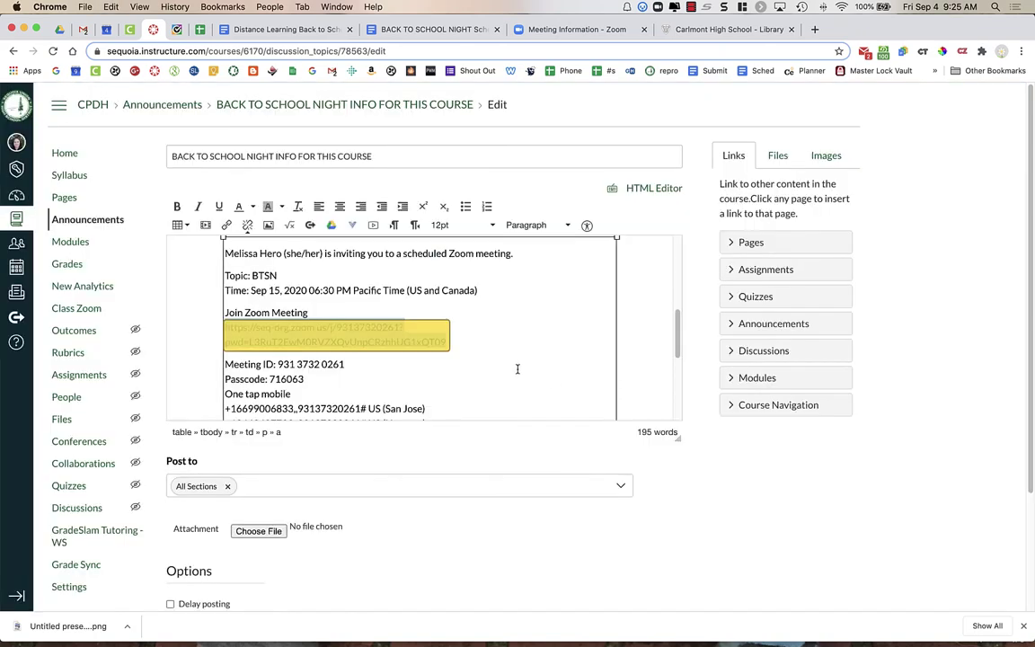
pyautogui.click(358, 356)
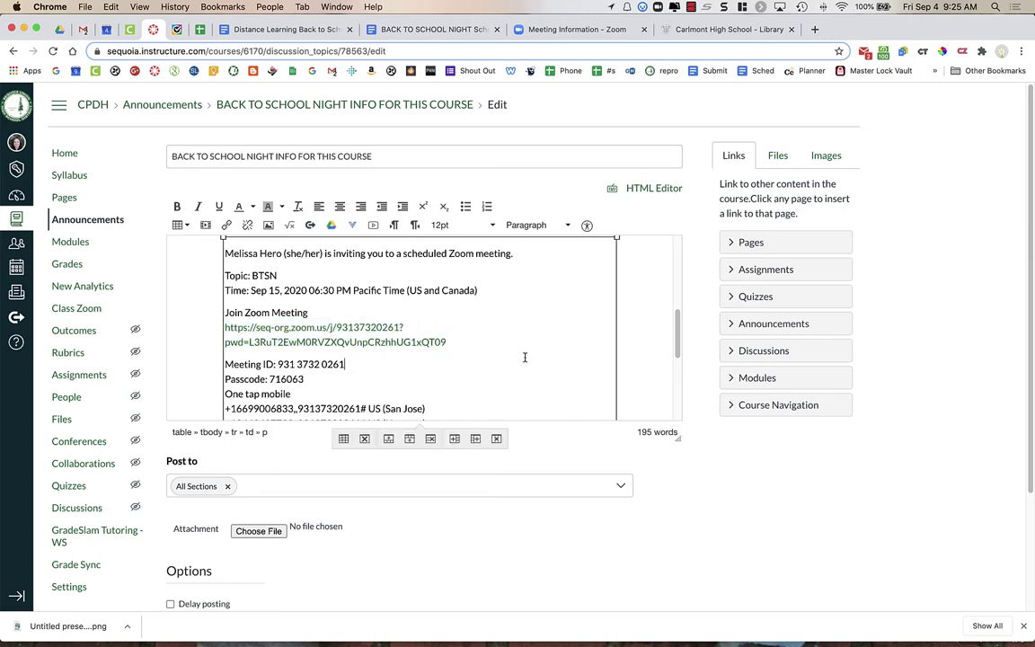
pyautogui.scroll(-6, 525, 356)
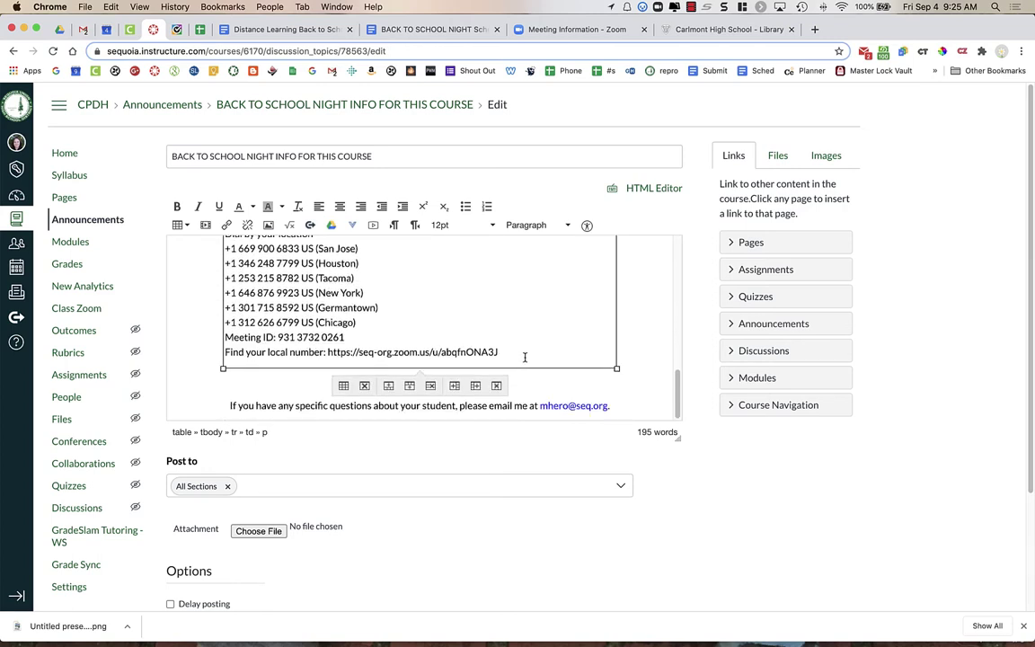
pyautogui.scroll(6, 606, 381)
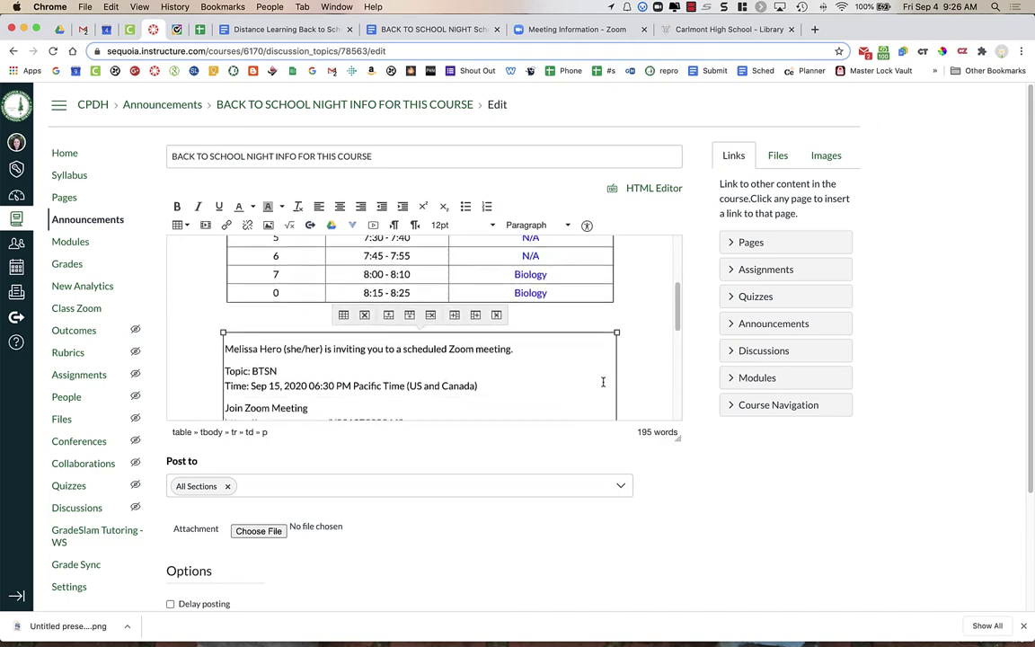
pyautogui.scroll(5, 604, 382)
pyautogui.scroll(-6, 623, 375)
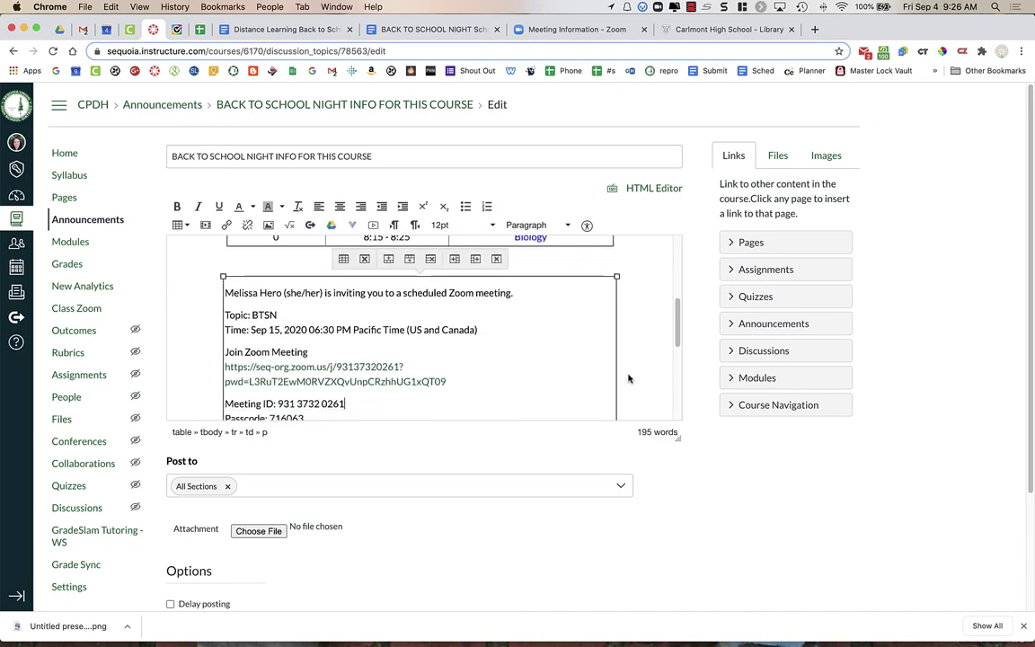
pyautogui.scroll(-1, 637, 431)
pyautogui.scroll(-4, 655, 511)
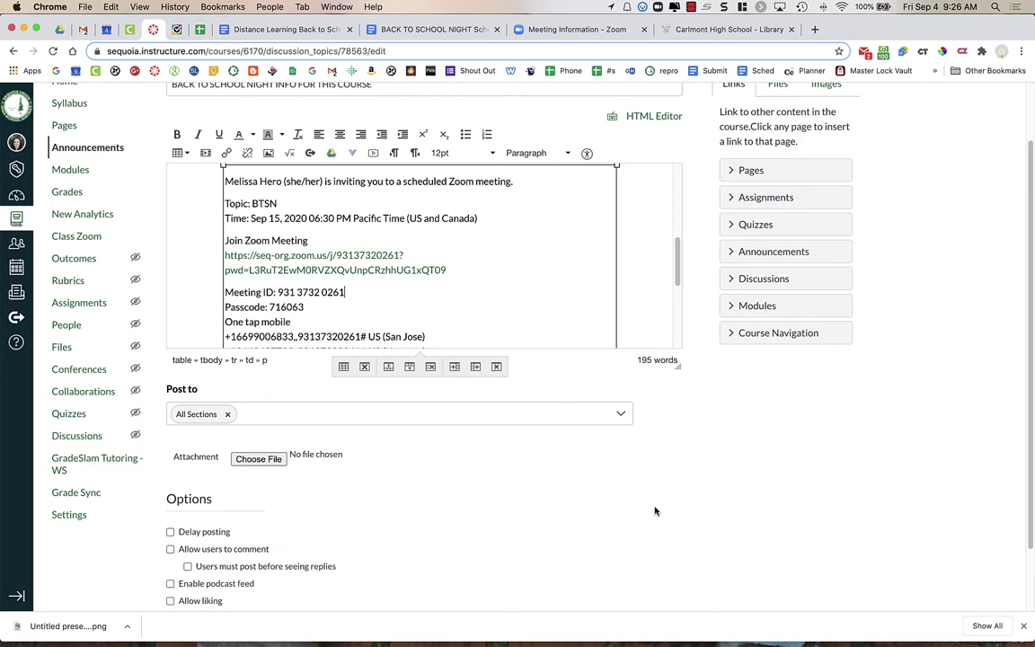
pyautogui.scroll(-1, 655, 511)
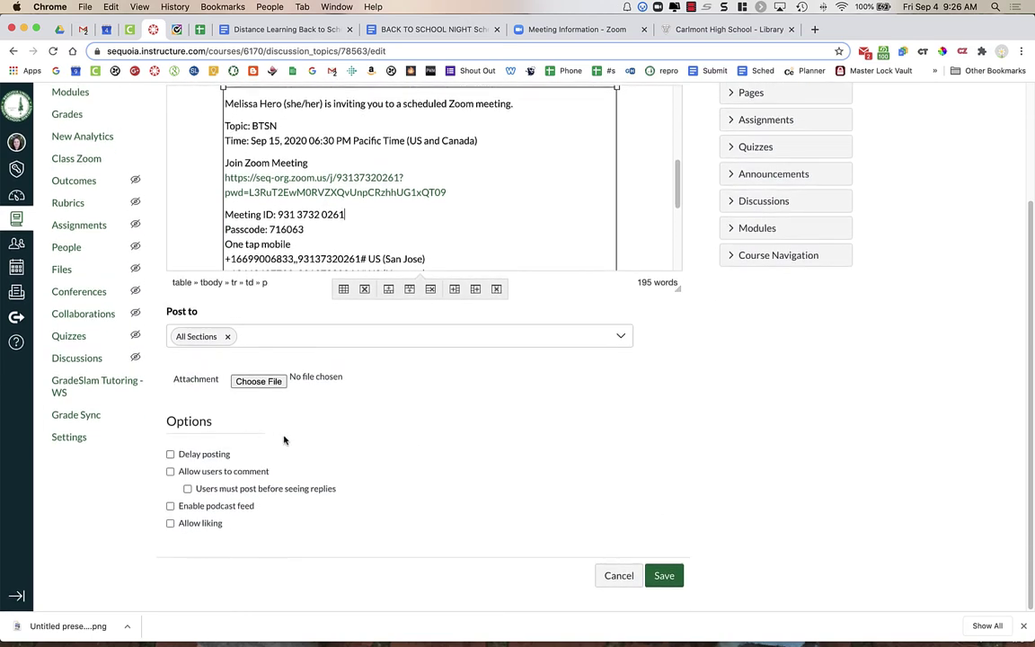
# Enable delayed posting with a Post At time of Sep 14, 2020, 8:00 pm.
pyautogui.click(219, 458)
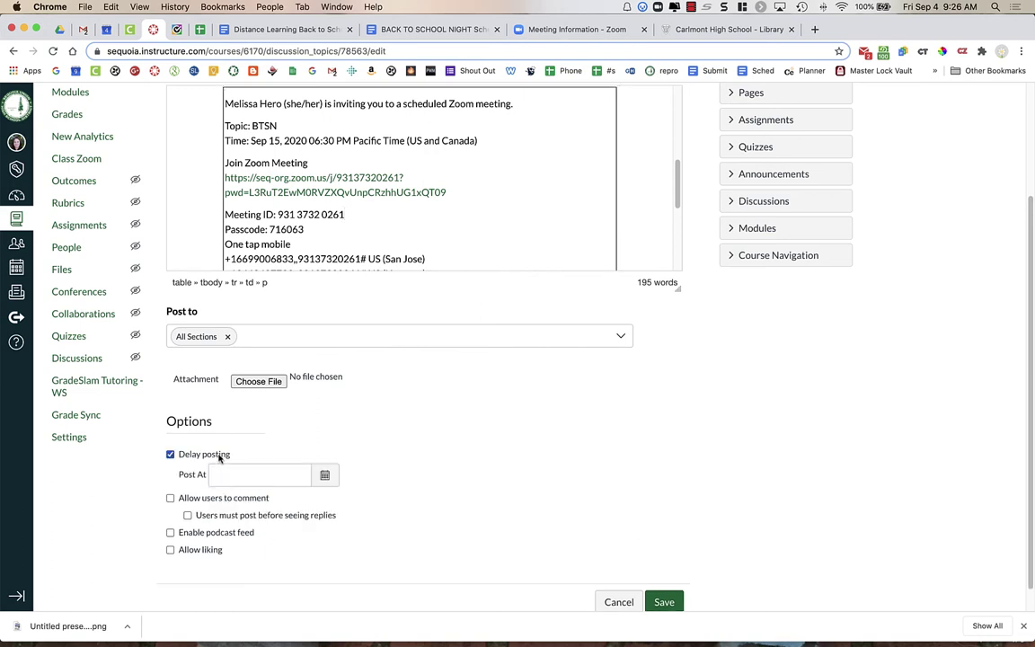
pyautogui.click(325, 475)
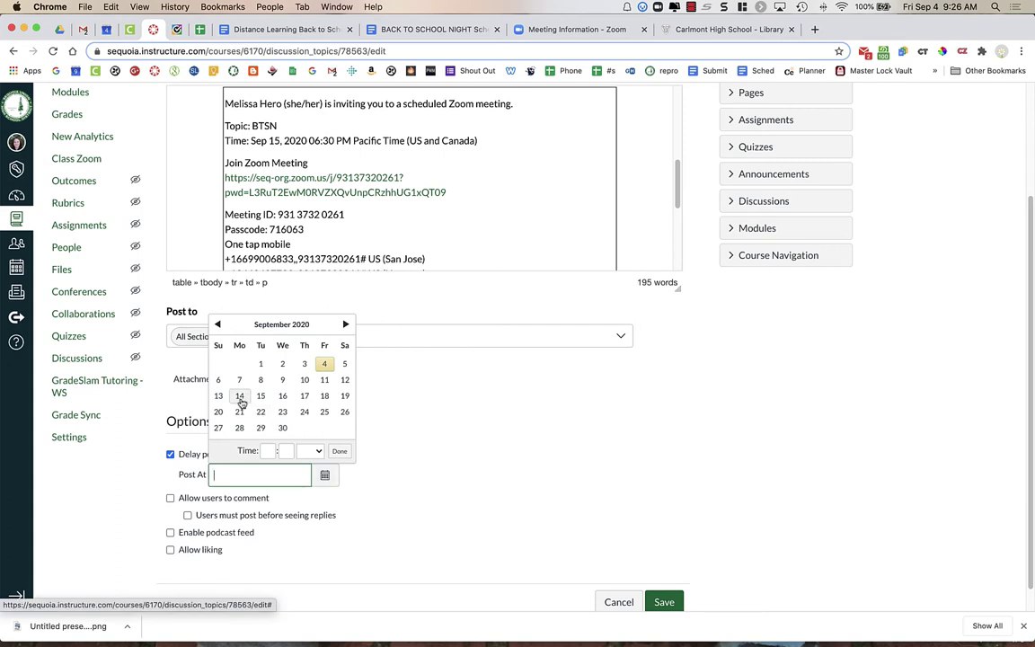
pyautogui.click(240, 398)
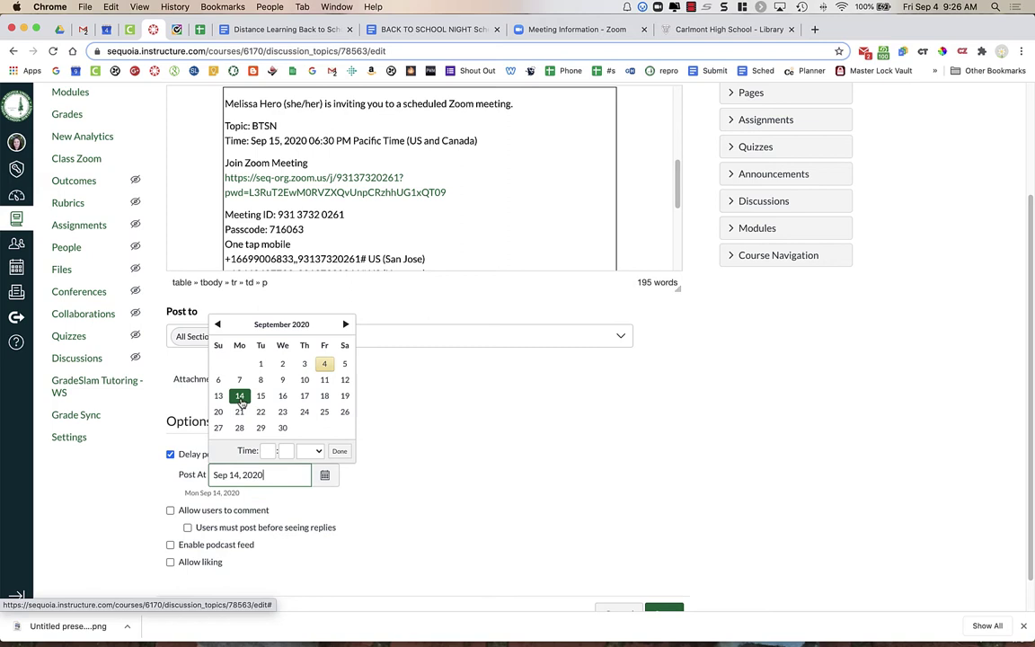
pyautogui.click(271, 450)
pyautogui.write('8')
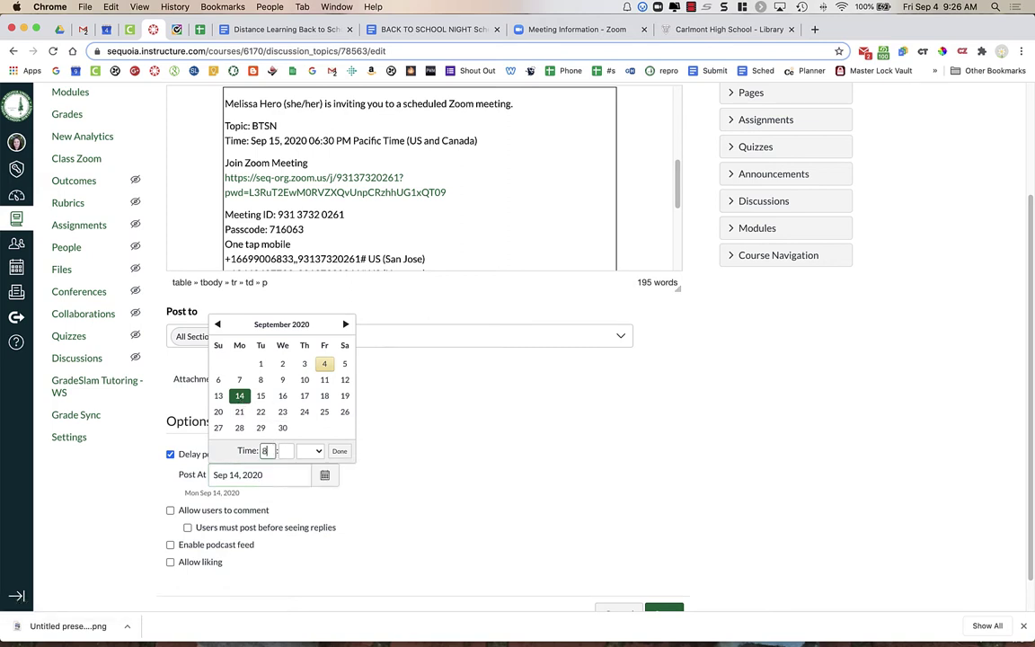
pyautogui.press('Tab')
pyautogui.write('00')
pyautogui.click(342, 455)
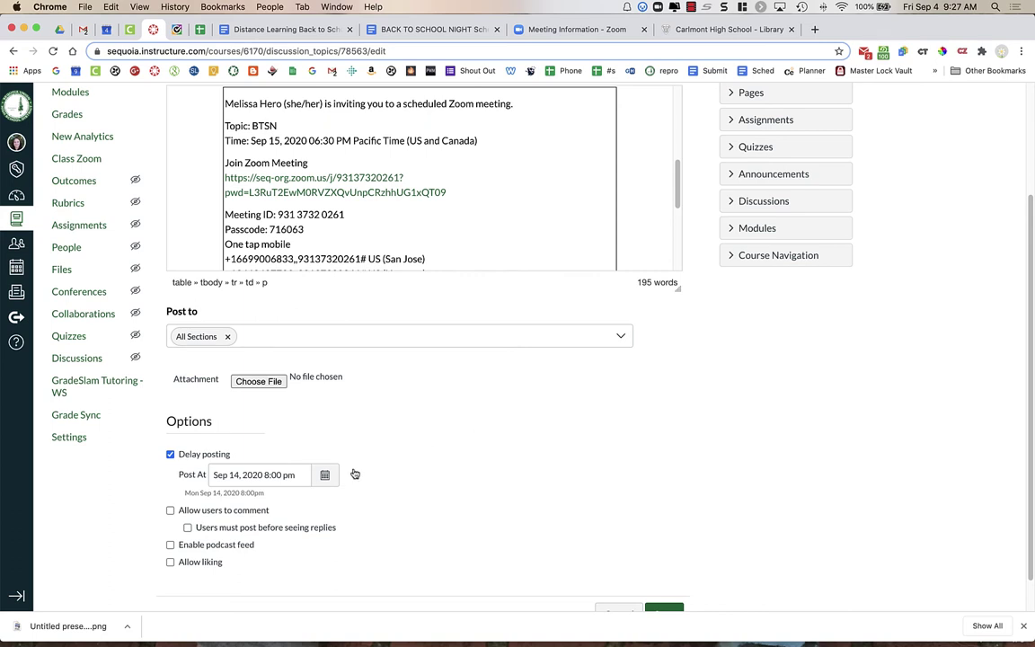
pyautogui.scroll(-1, 502, 514)
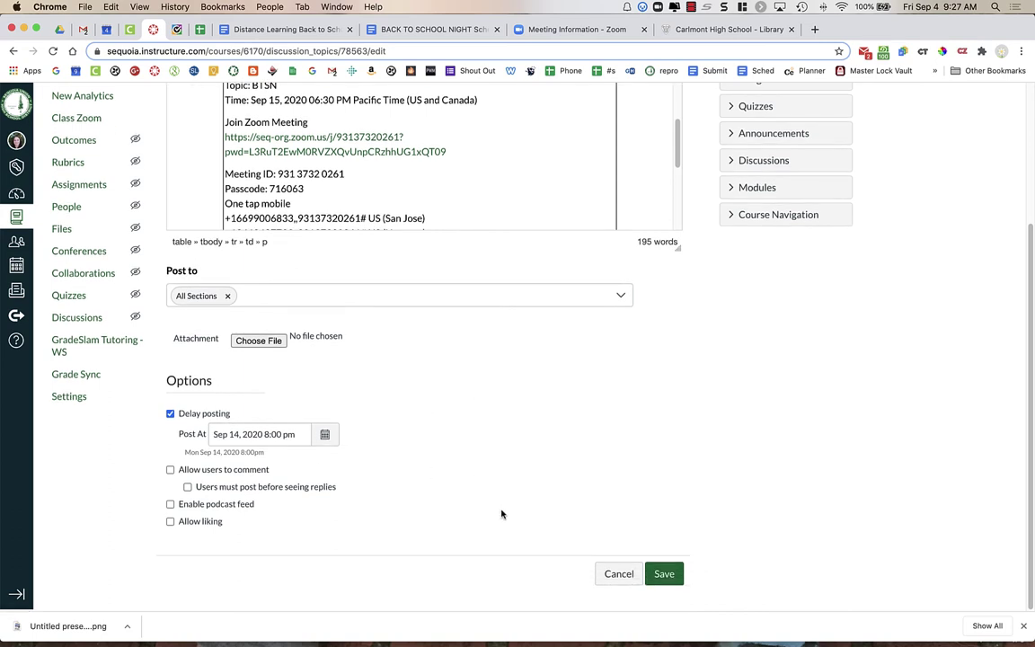
# Save the announcement and scroll through it to review the linked Zoom invite.
pyautogui.click(664, 576)
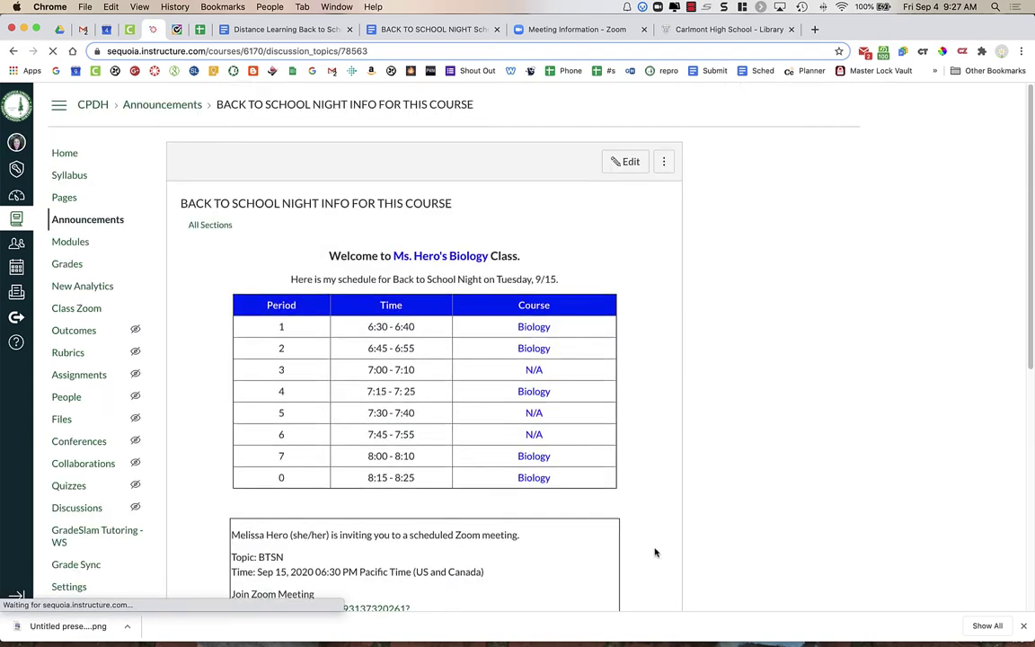
pyautogui.scroll(-1, 582, 452)
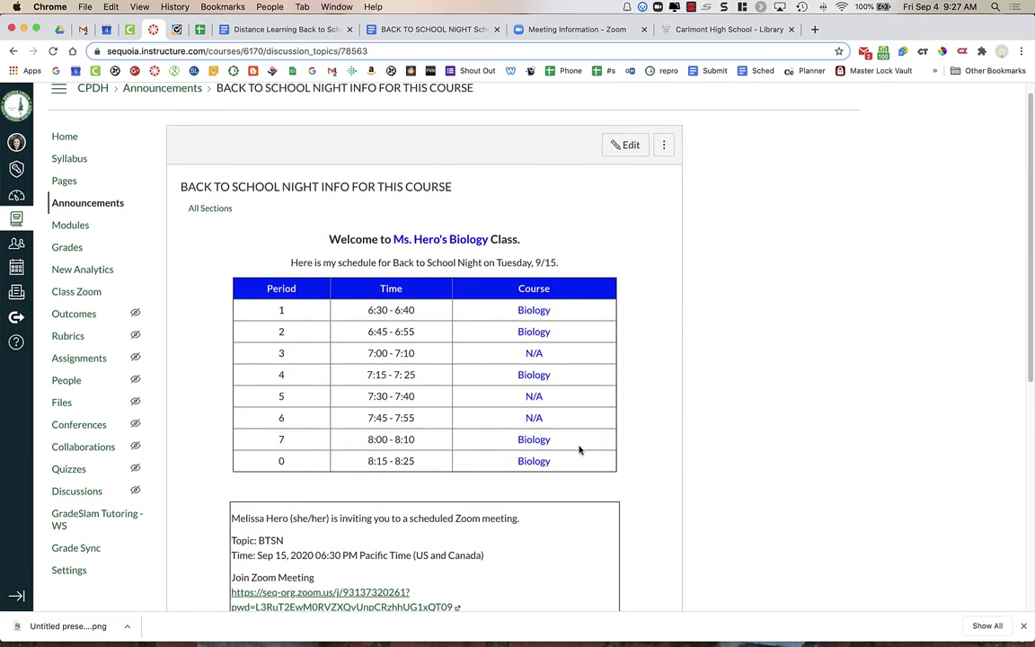
pyautogui.scroll(-3, 579, 454)
pyautogui.scroll(2, 579, 450)
pyautogui.scroll(-5, 579, 450)
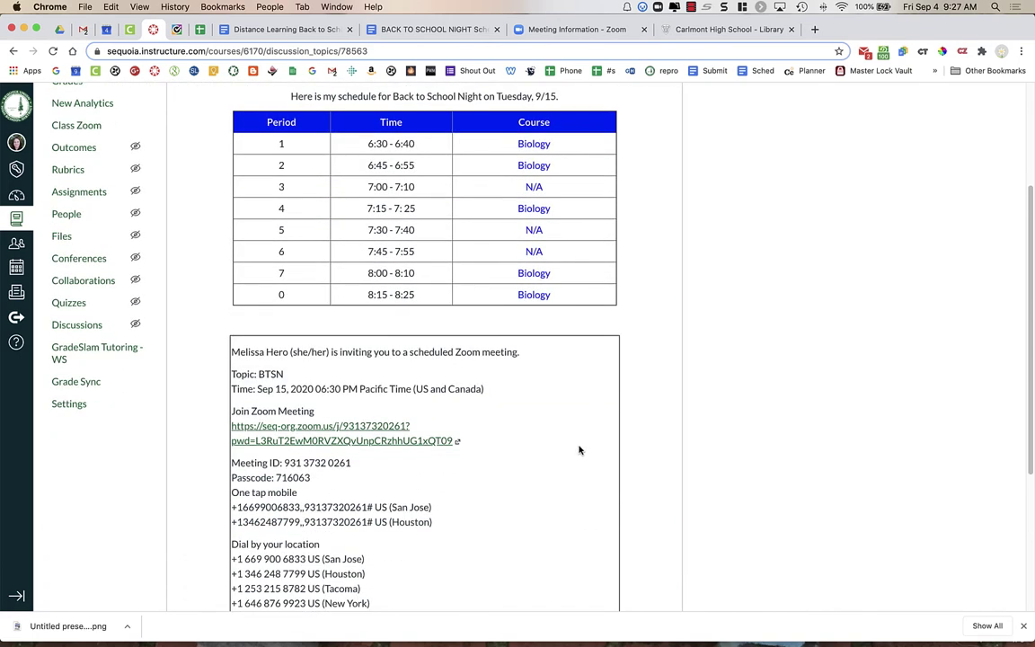
pyautogui.scroll(-1, 580, 450)
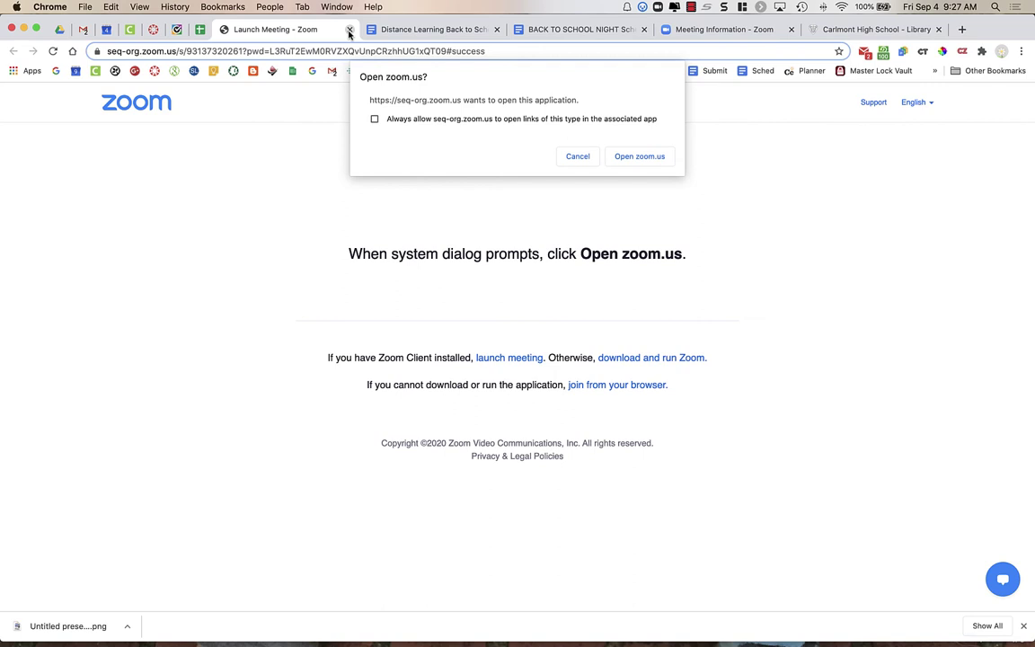
# In the Canvas announcement, highlight the note that it stays hidden until Sep 14 at 8pm.
pyautogui.click(153, 30)
pyautogui.scroll(-5, 303, 254)
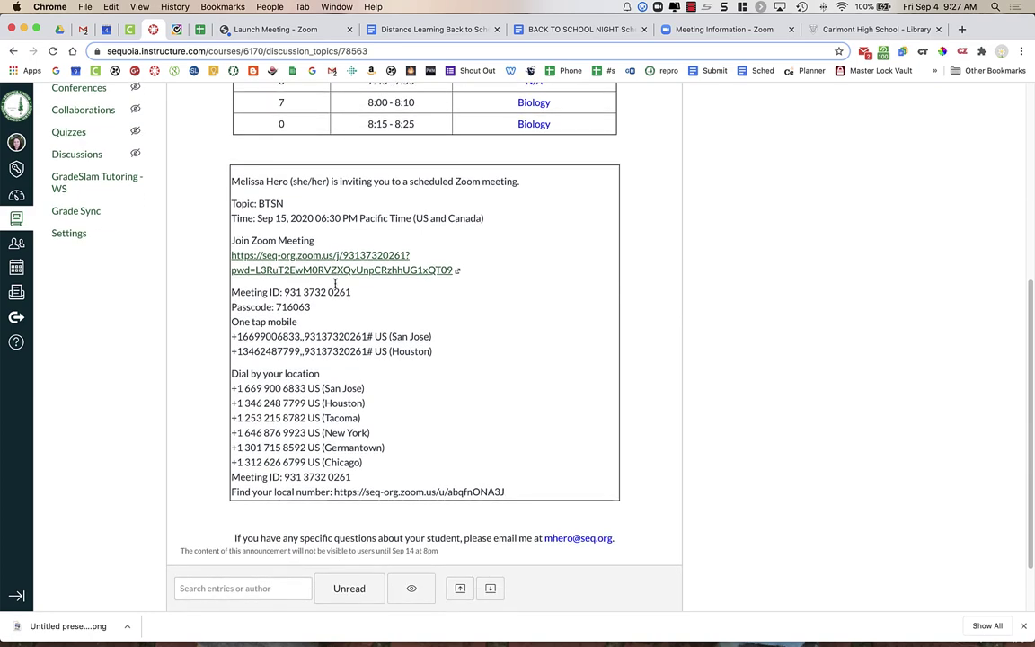
pyautogui.scroll(-3, 554, 395)
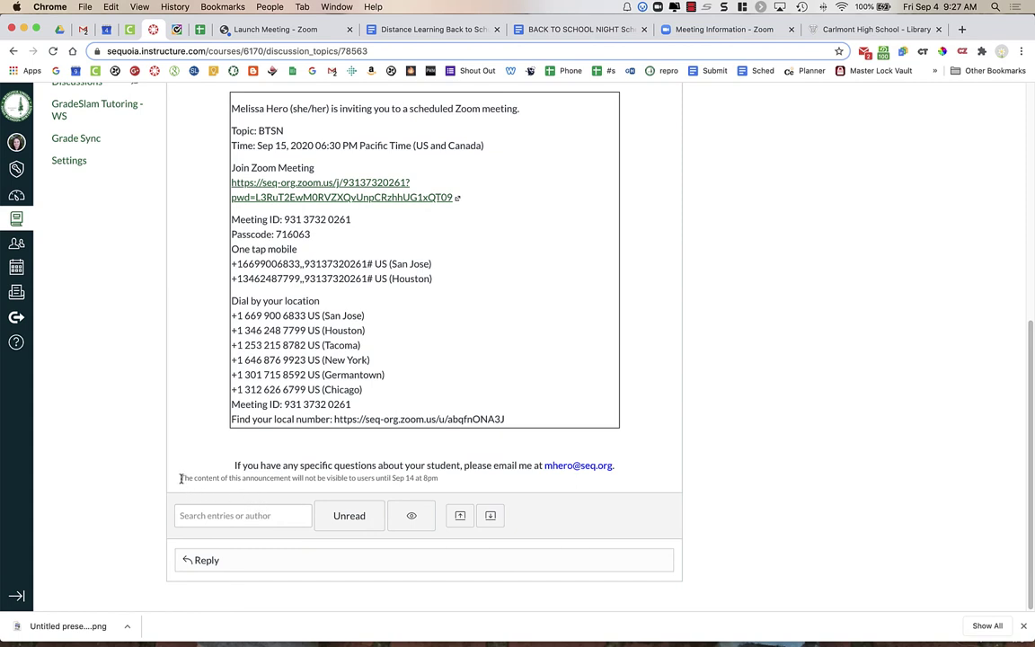
pyautogui.moveTo(180, 478); pyautogui.dragTo(446, 484)
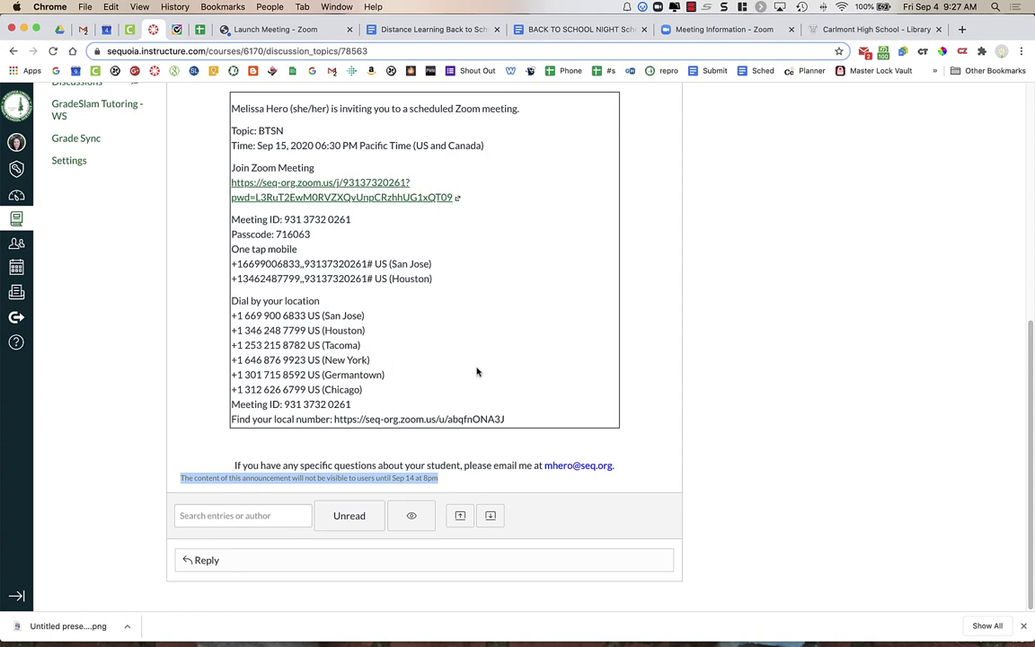
pyautogui.scroll(10, 476, 369)
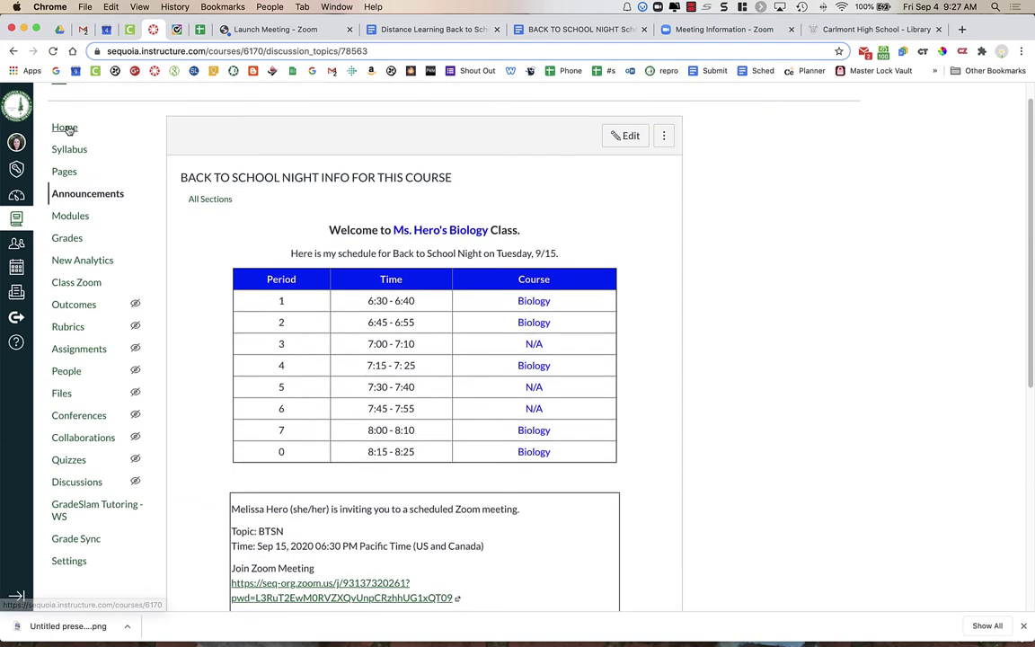
# Navigate to the course Home page via the course navigation.
pyautogui.click(64, 128)
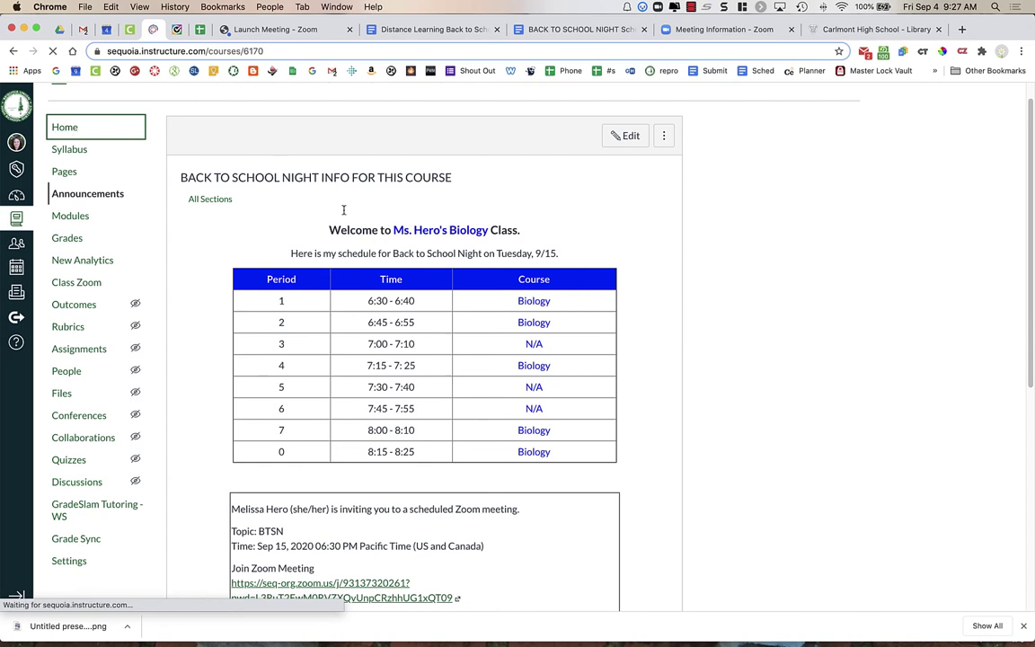